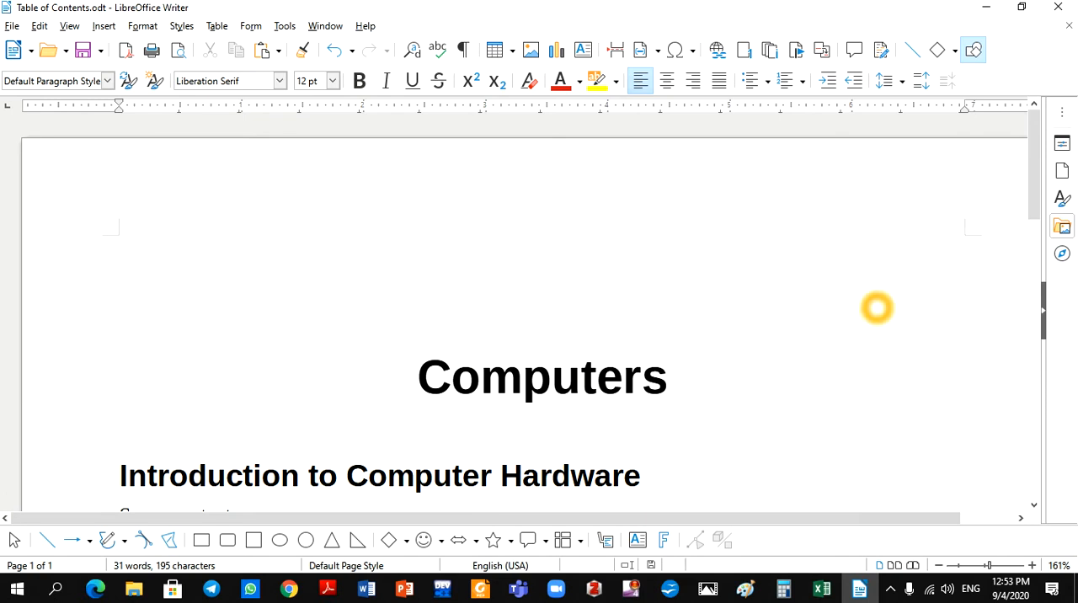
# Select the "Computers" title and check which paragraph style it uses in the list of styles.
pyautogui.moveTo(1034, 191); pyautogui.dragTo(1036, 248)
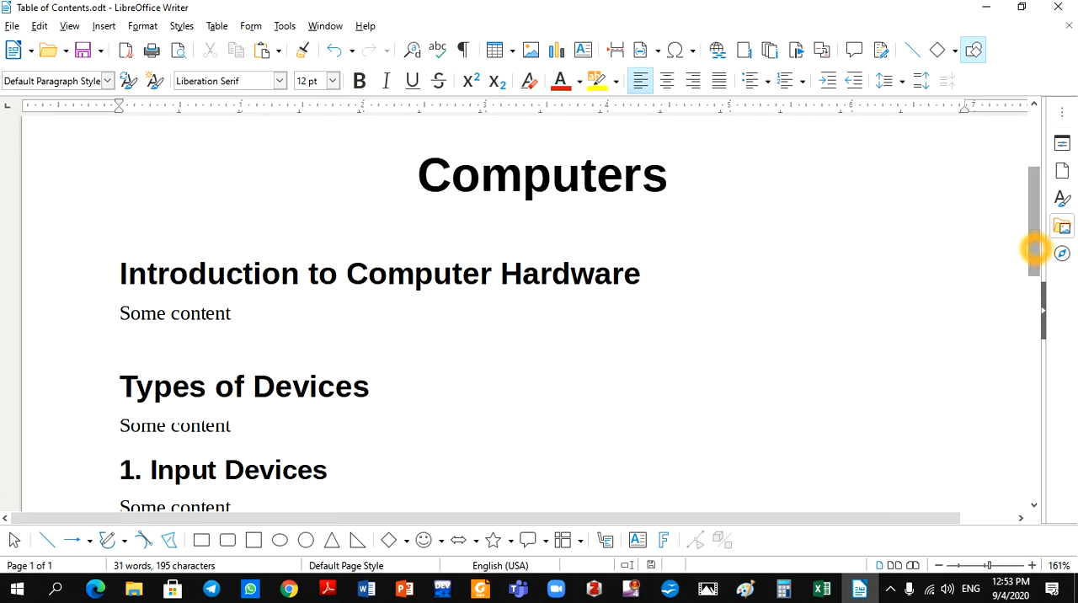
pyautogui.click(452, 175)
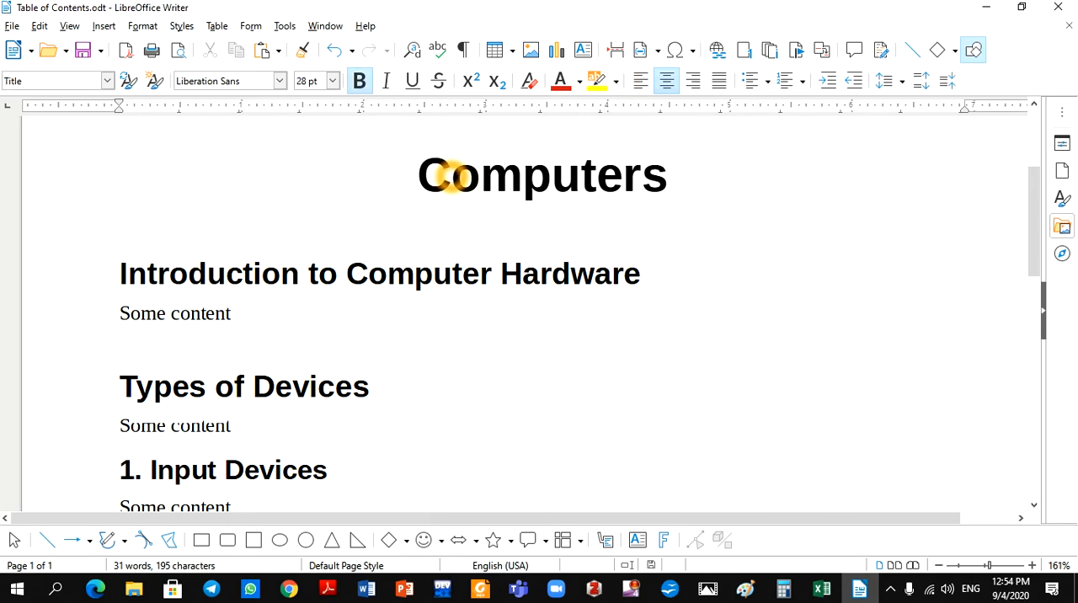
pyautogui.moveTo(418, 175); pyautogui.dragTo(668, 179)
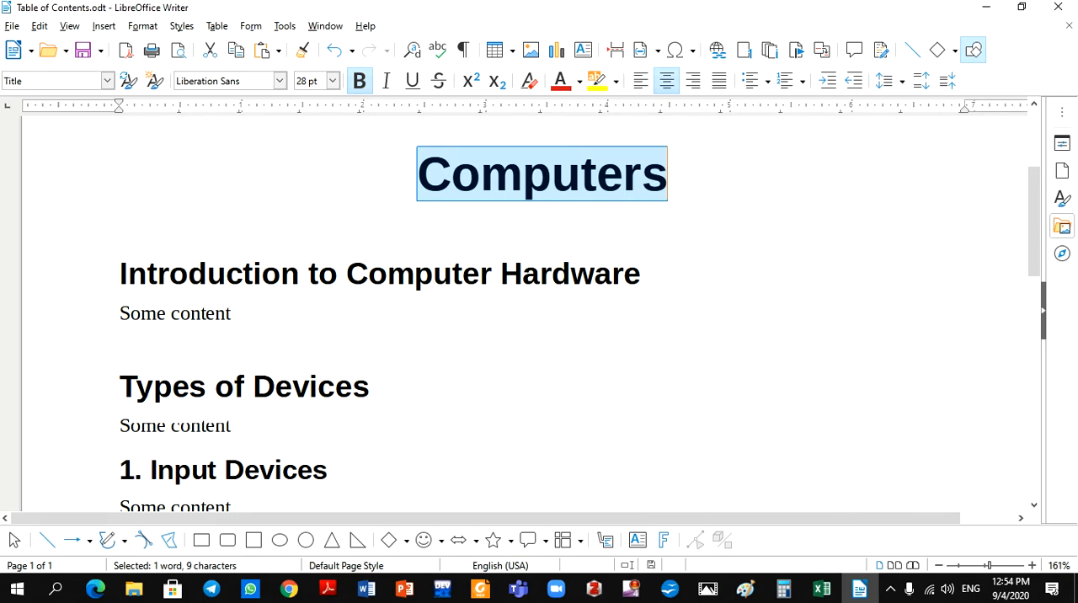
pyautogui.click(18, 81)
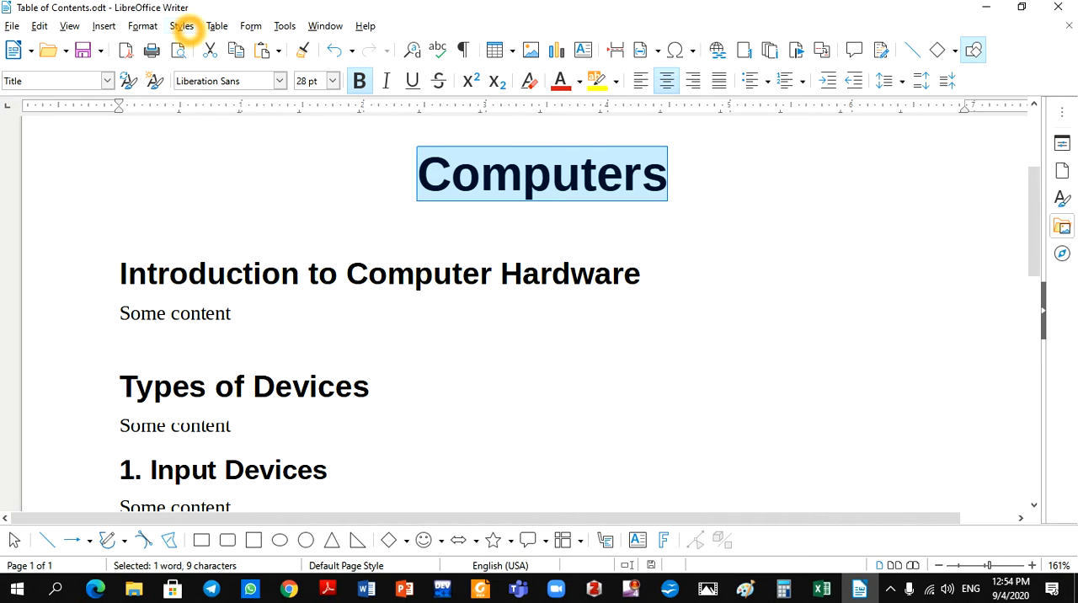
pyautogui.click(182, 26)
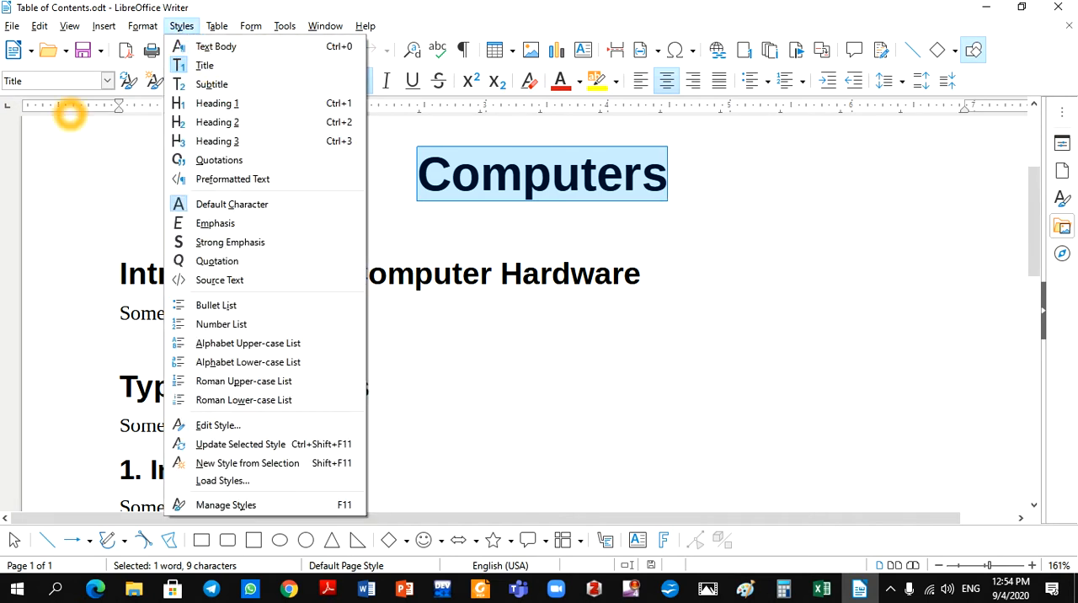
pyautogui.click(86, 187)
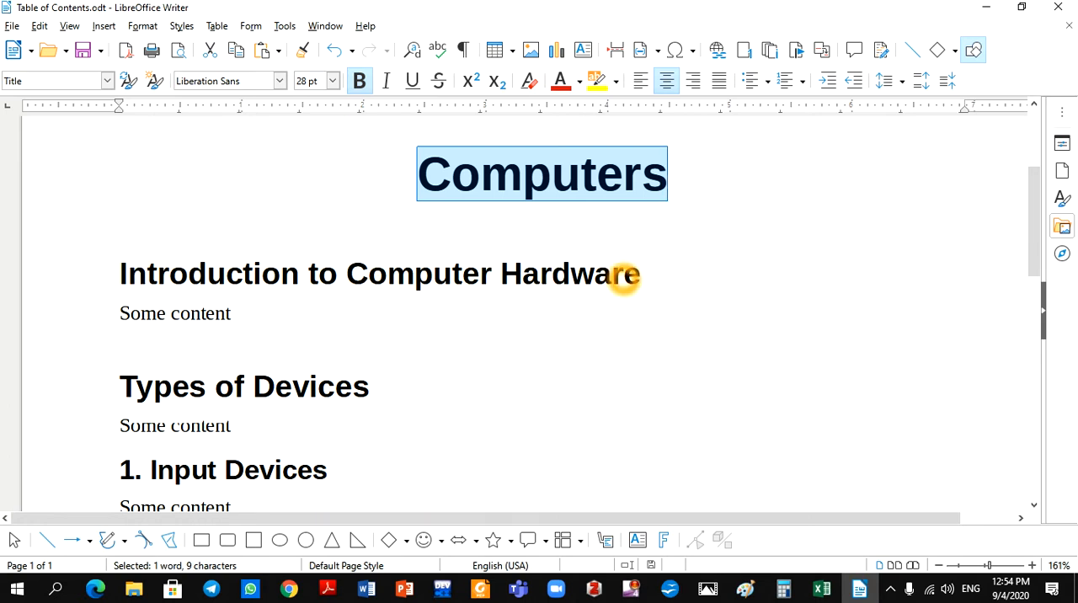
# Select the "Introduction to Computer Hardware" heading and check which paragraph style is assigned to it.
pyautogui.moveTo(660, 277); pyautogui.dragTo(115, 270)
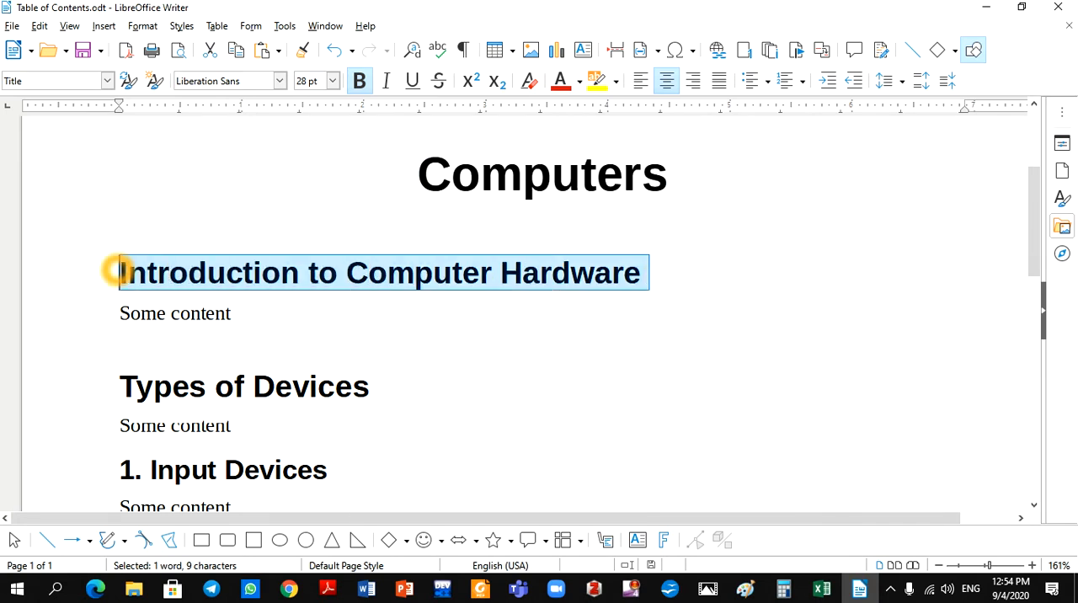
pyautogui.click(181, 26)
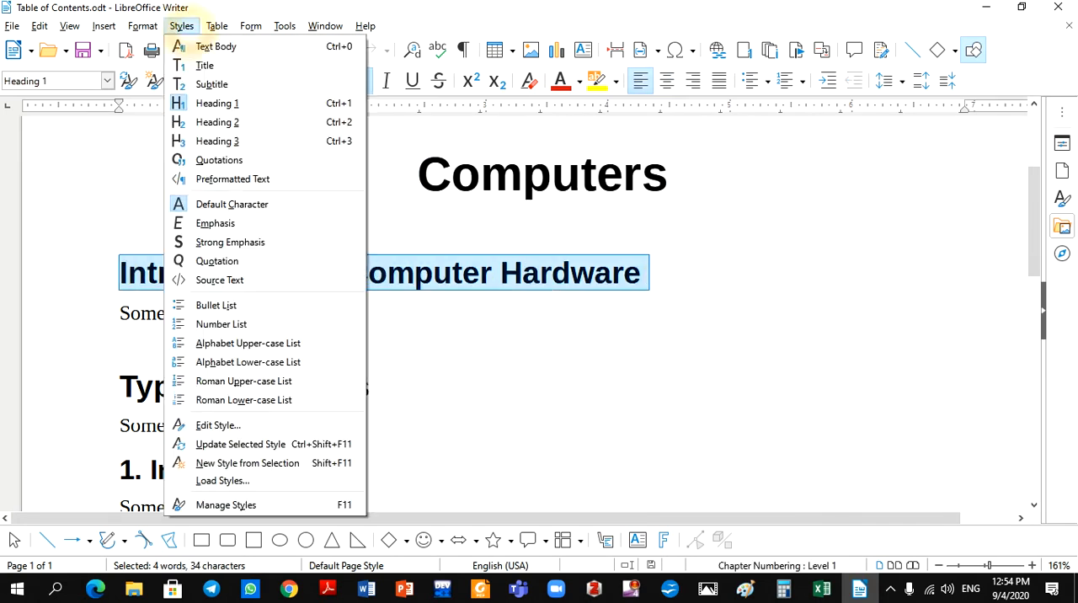
pyautogui.click(215, 102)
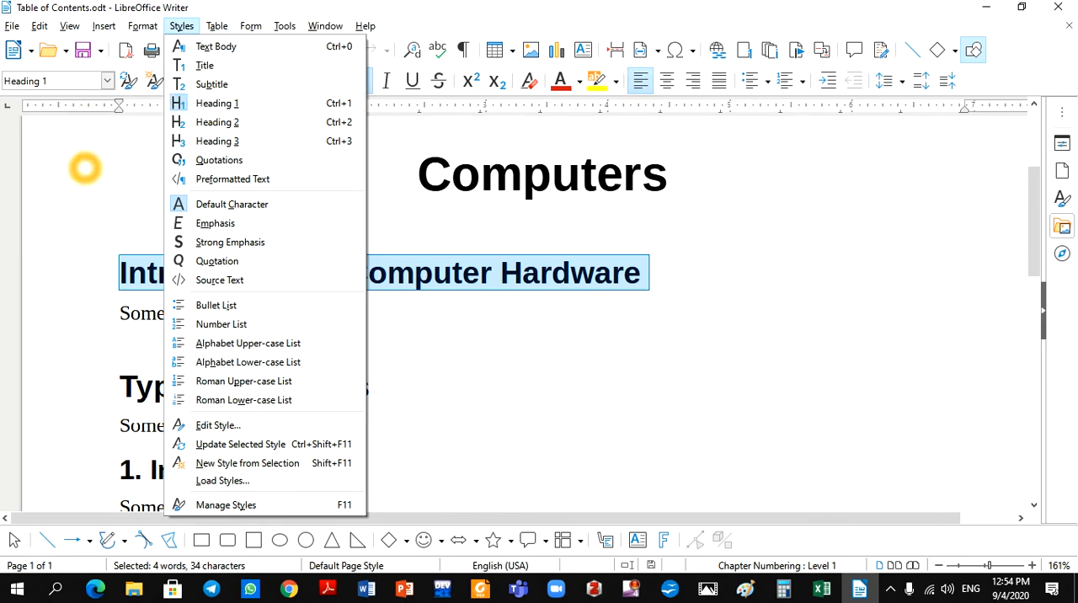
pyautogui.click(85, 169)
# Add the filler text "nkjdnkjnnvkevkvlkevklr" after "Some content" under the "Introduction to Computer Hardware" heading.
pyautogui.click(231, 313)
pyautogui.click(248, 312)
pyautogui.write('nkjdnkjn')
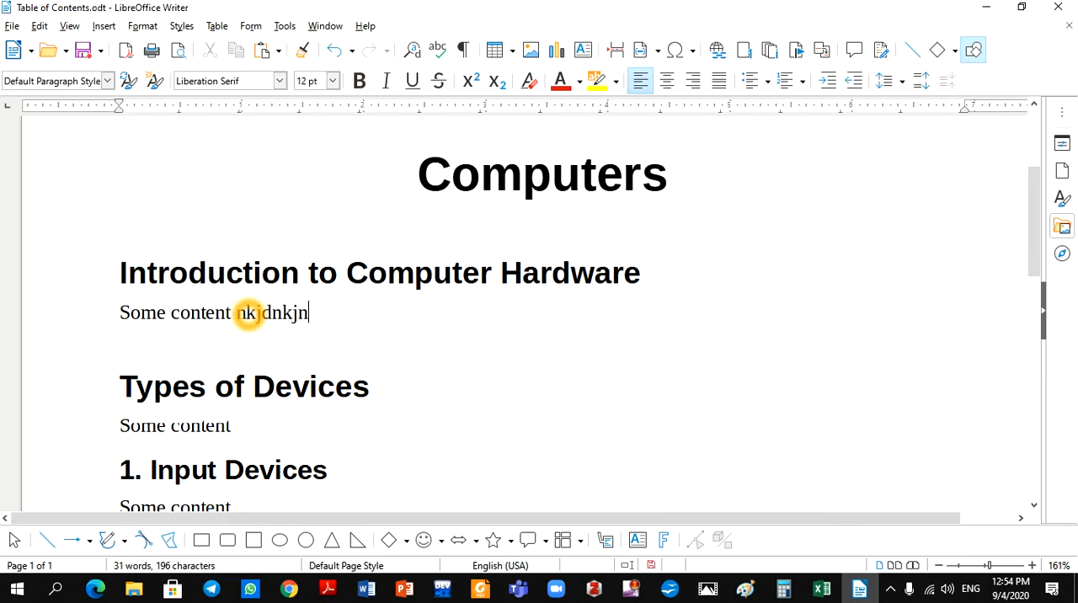
pyautogui.write('nvkevkvlkevklr')
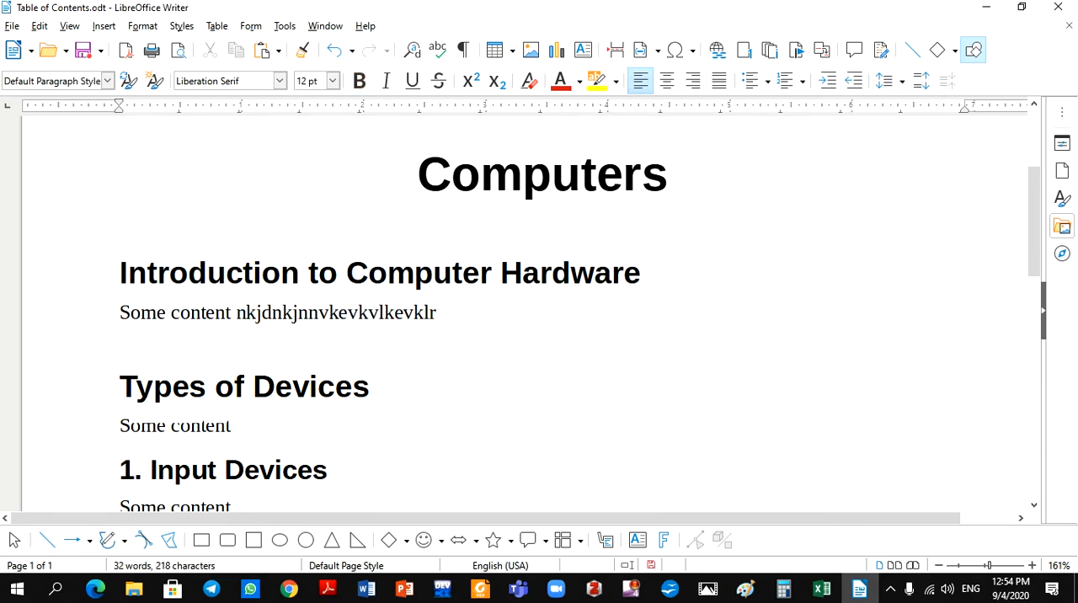
# Select the "Types of Devices" heading and check its paragraph style in the list of styles.
pyautogui.moveTo(378, 392); pyautogui.dragTo(119, 389)
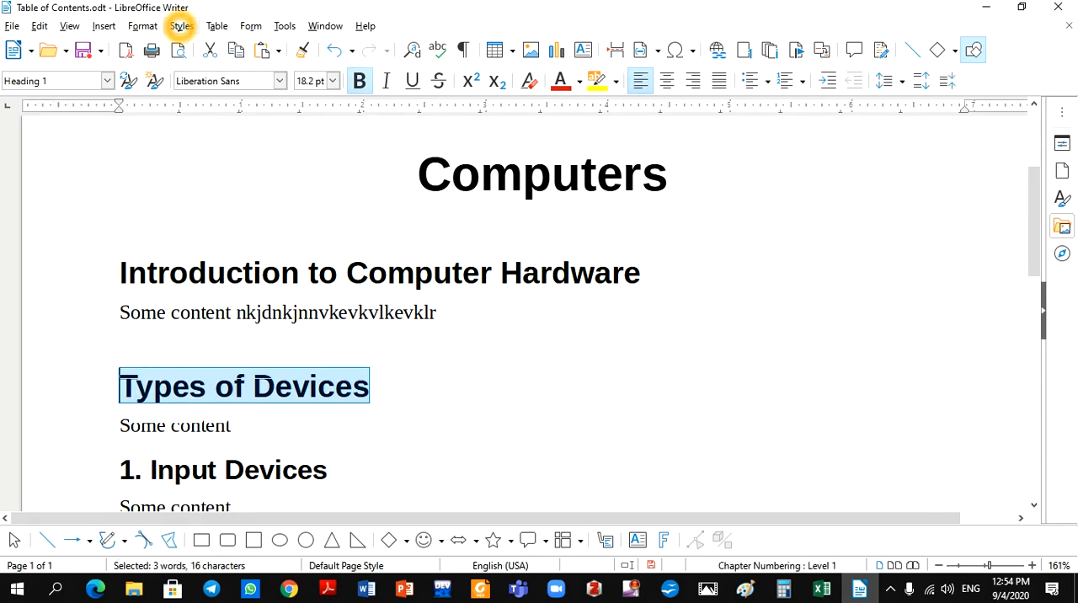
pyautogui.click(181, 25)
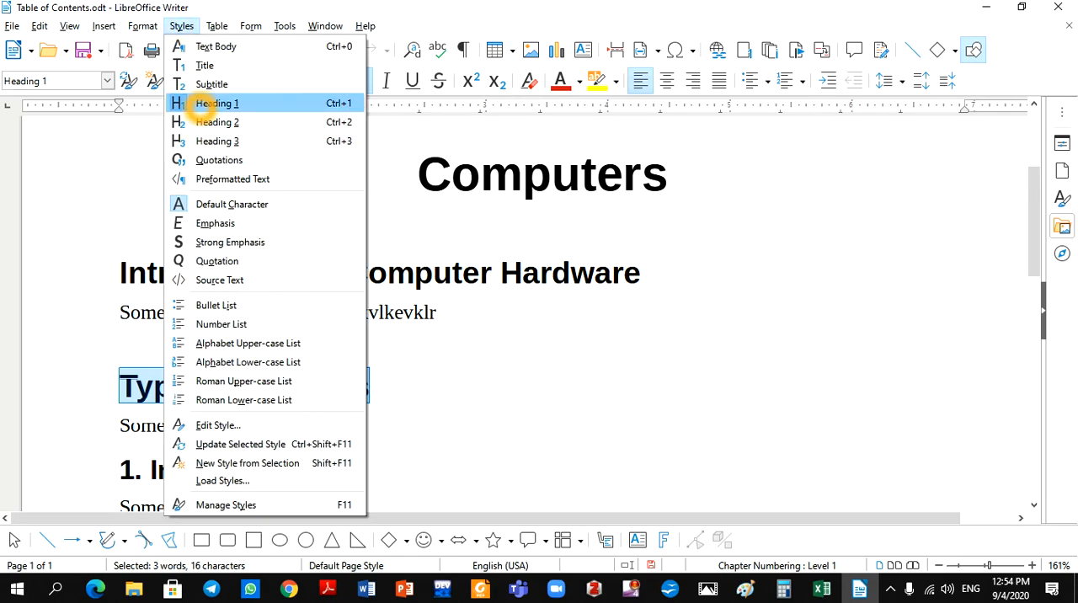
pyautogui.click(531, 400)
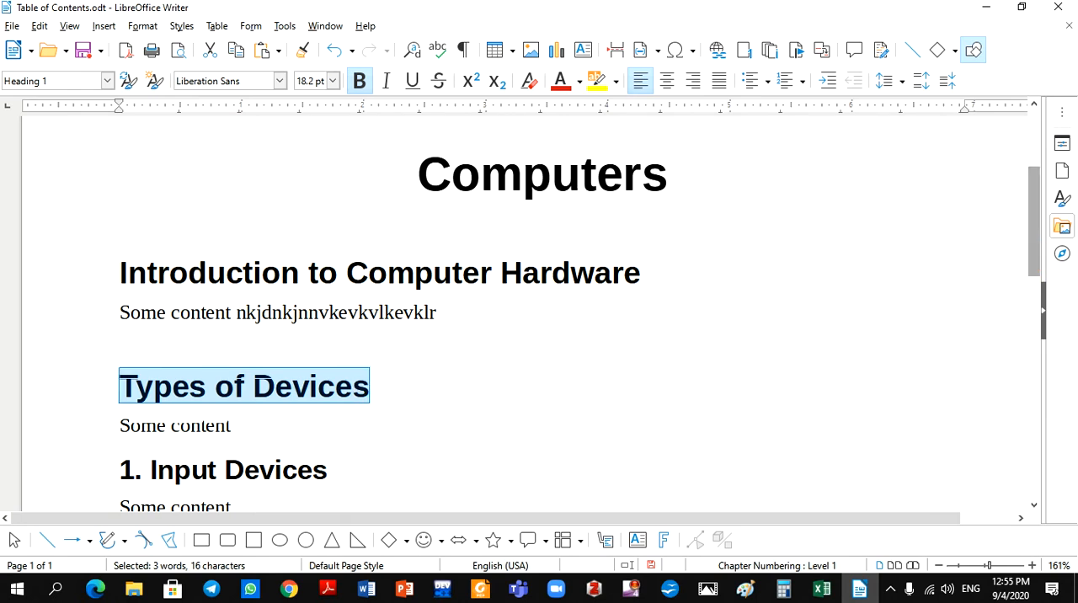
# Apply the Heading 2 style to the "1. Input Devices" heading and check it in the list of styles.
pyautogui.moveTo(1034, 253); pyautogui.dragTo(1035, 287)
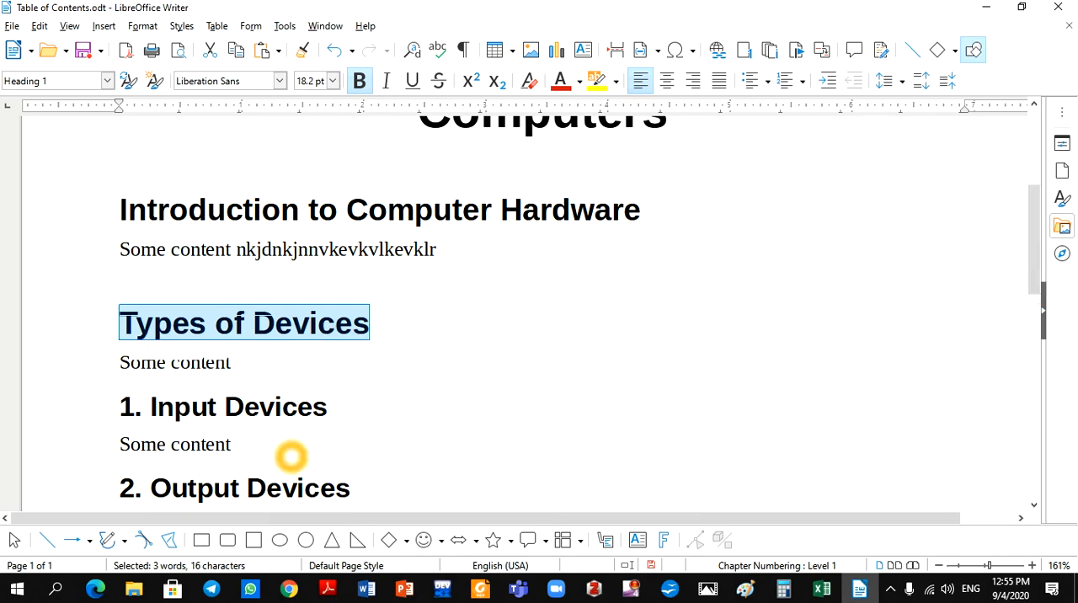
pyautogui.moveTo(1036, 263); pyautogui.dragTo(1036, 328)
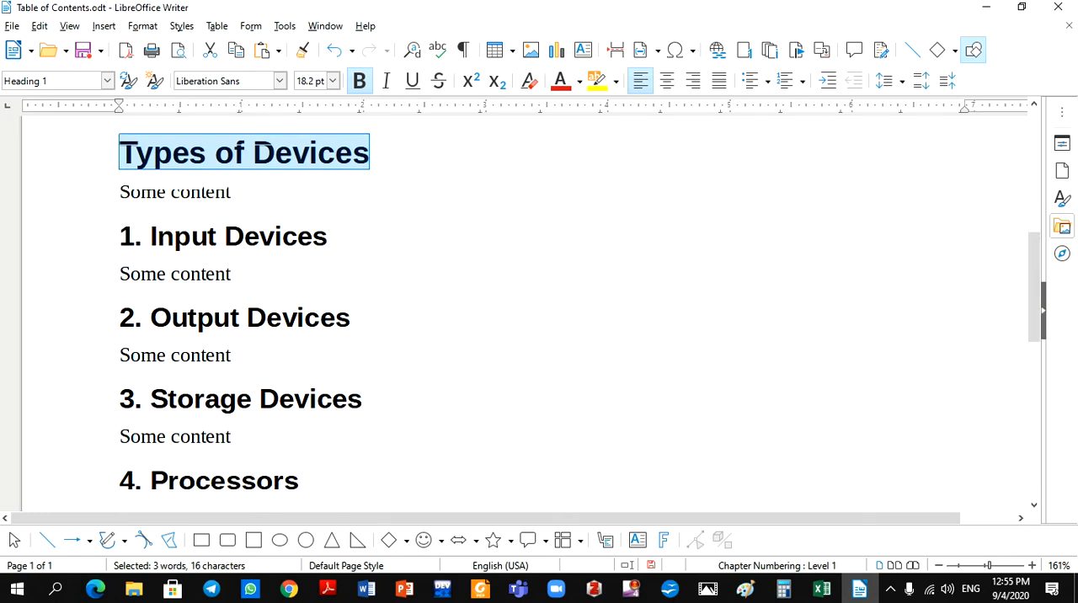
pyautogui.moveTo(329, 236); pyautogui.dragTo(110, 238)
pyautogui.hotkey('ctrl', '2')
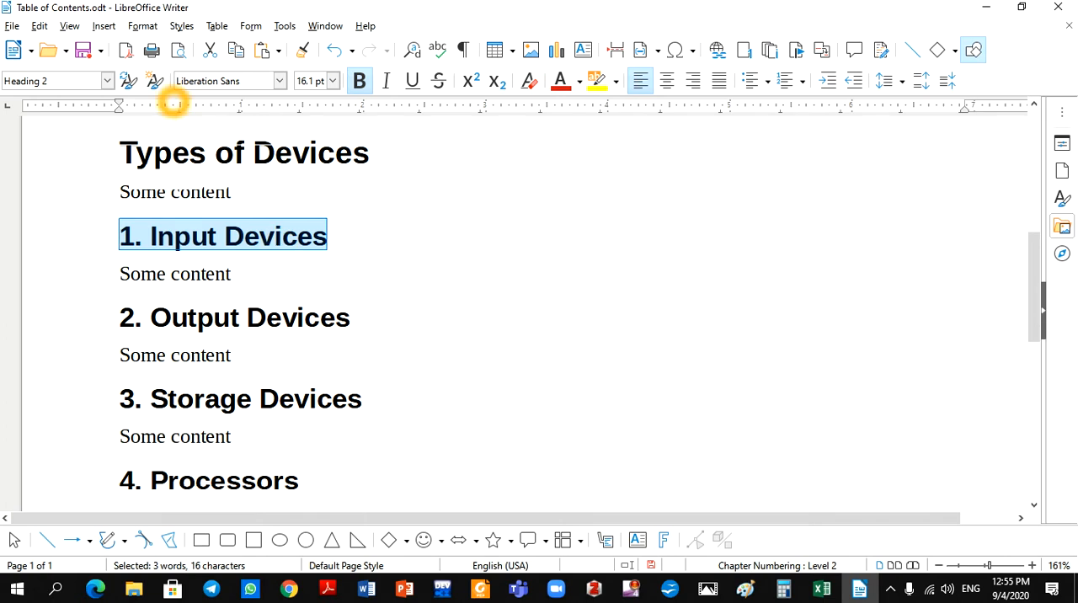
pyautogui.click(181, 25)
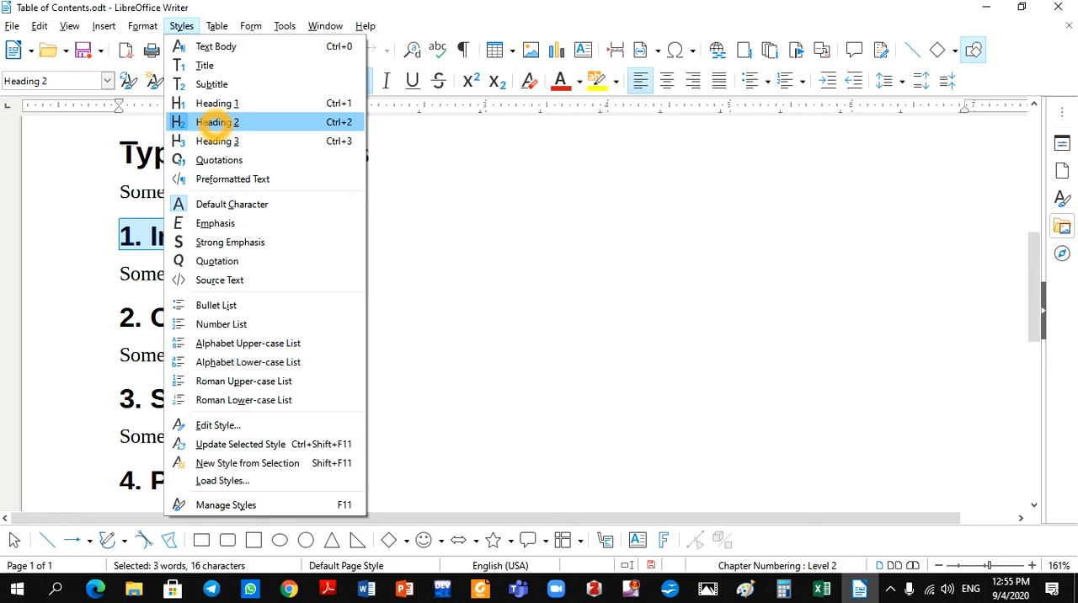
pyautogui.click(539, 303)
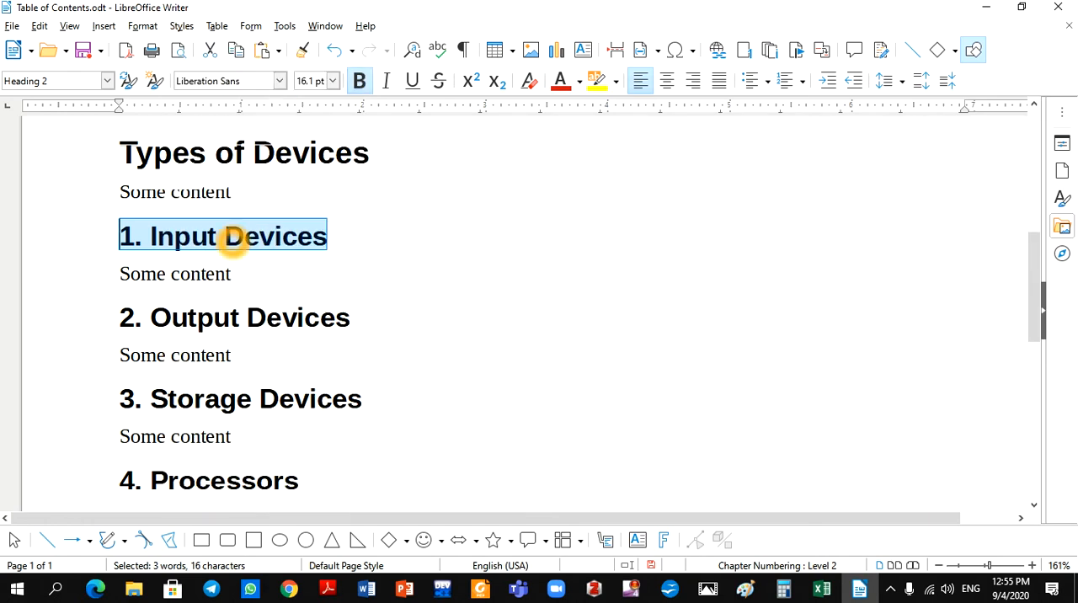
# Append the filler text ";lfvk;lfv;lfv", "rvekrvevev" and "rvkrekv;erv;e" to the content lines under Input, Output and Storage Devices respectively.
pyautogui.click(262, 271)
pyautogui.write(';lfvk;lfv;lf')
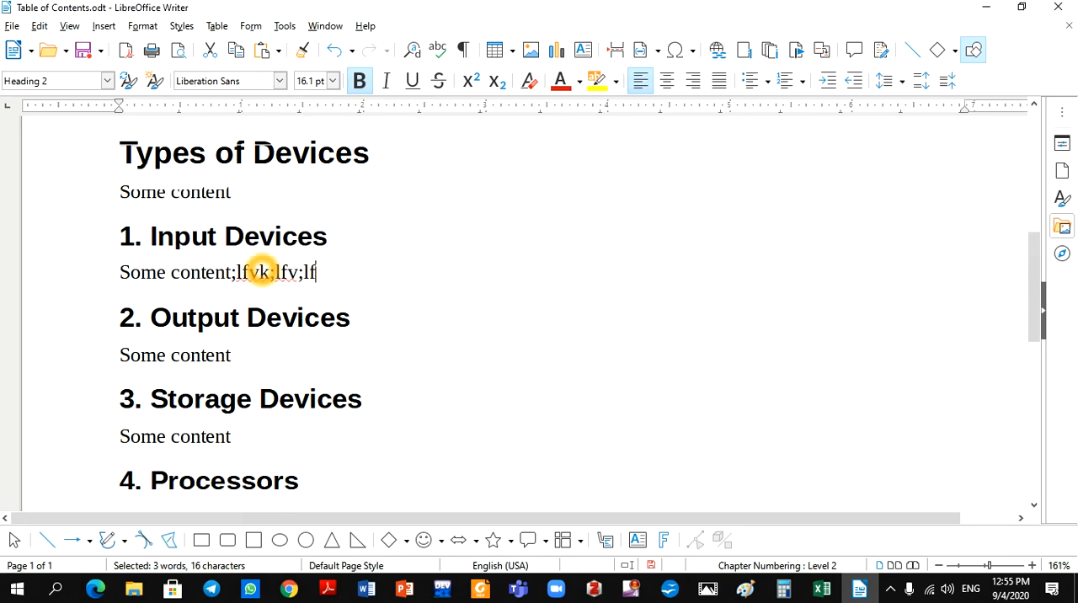
pyautogui.write('v')
pyautogui.click(258, 357)
pyautogui.write('rvekrvevev')
pyautogui.click(274, 438)
pyautogui.write('rvkreky;erv;e')
pyautogui.click(705, 368)
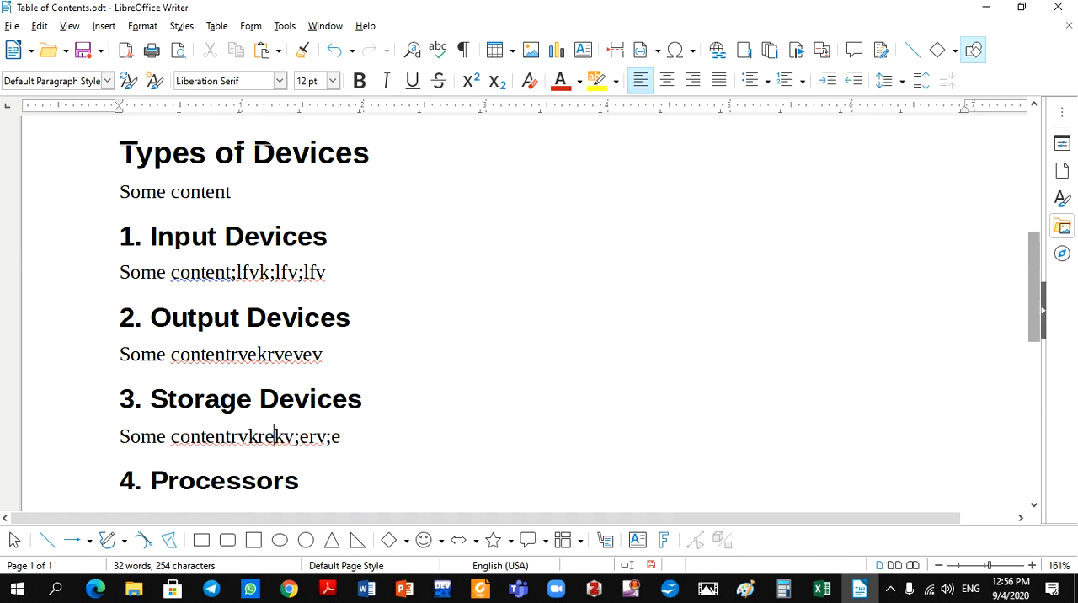
# Start inserting an index on the empty first line above the "Computers" title, with Table of Contents as its type.
pyautogui.moveTo(1032, 295); pyautogui.dragTo(1029, 177)
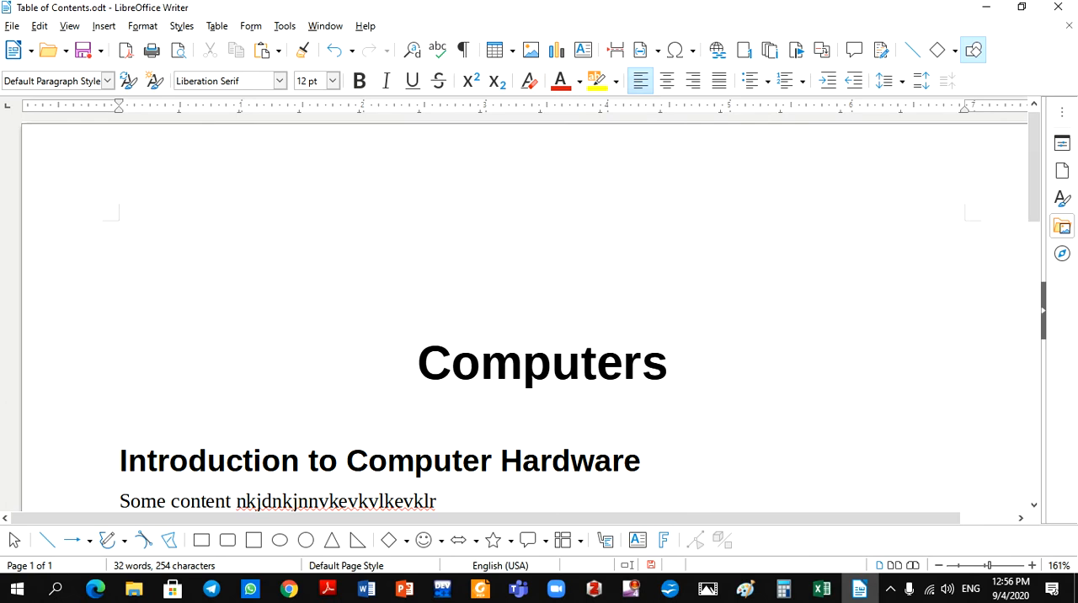
pyautogui.click(469, 257)
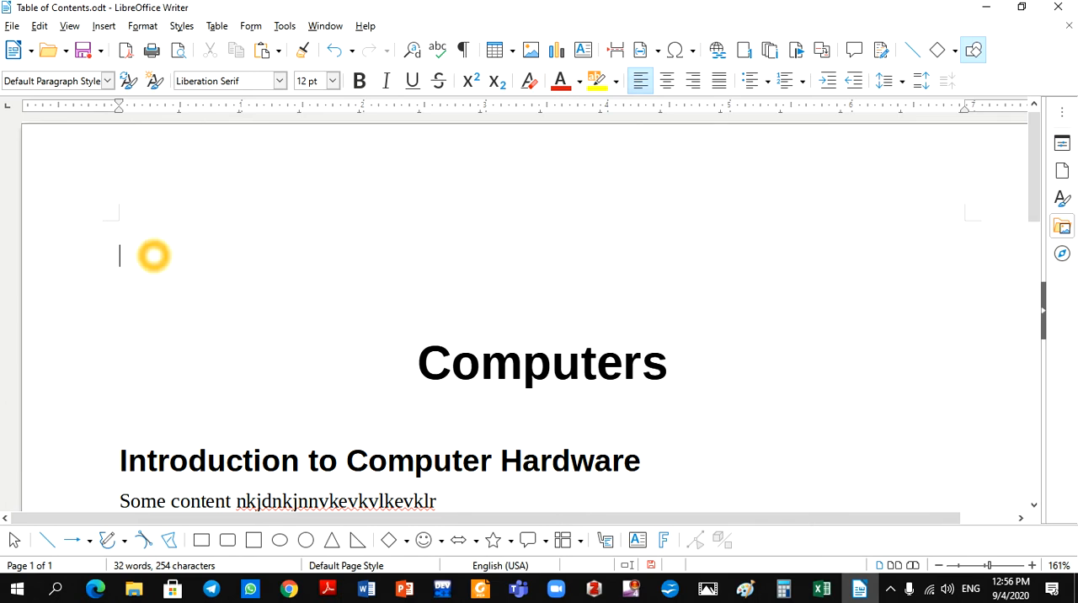
pyautogui.click(153, 256)
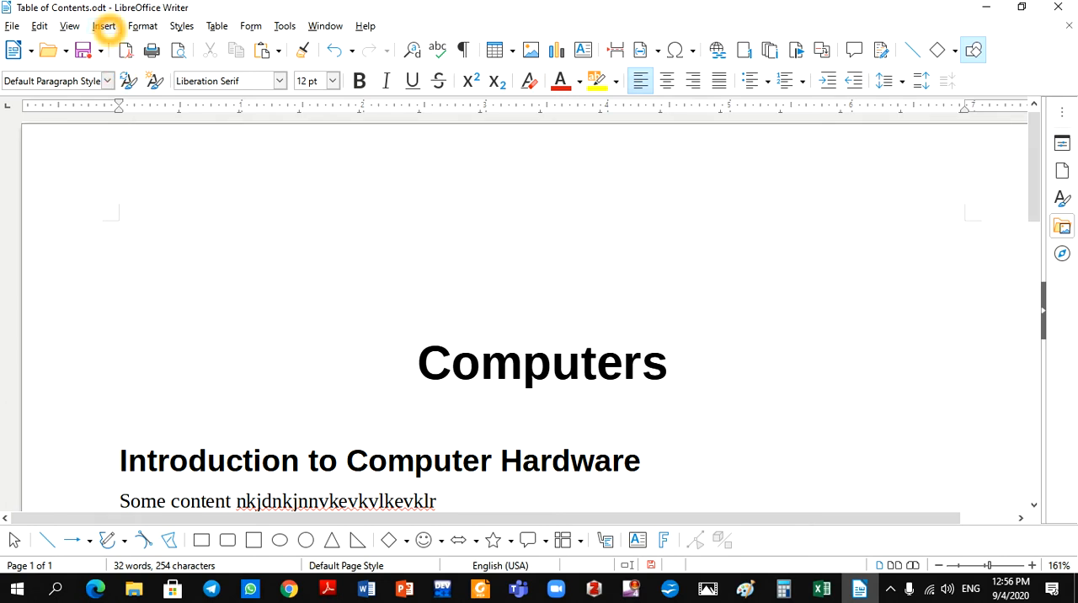
pyautogui.click(104, 26)
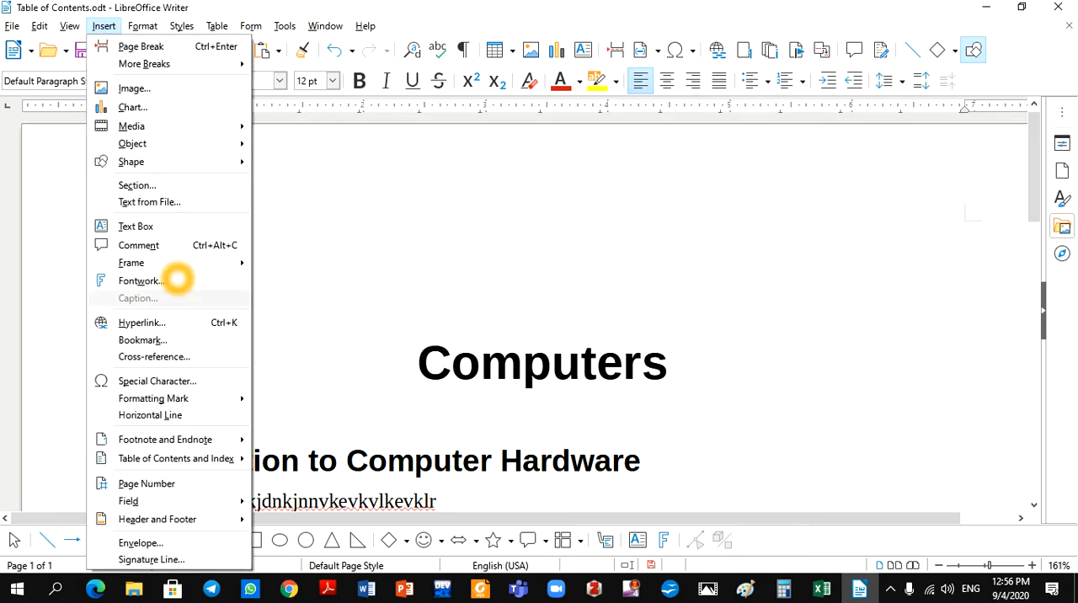
pyautogui.moveTo(206, 459)
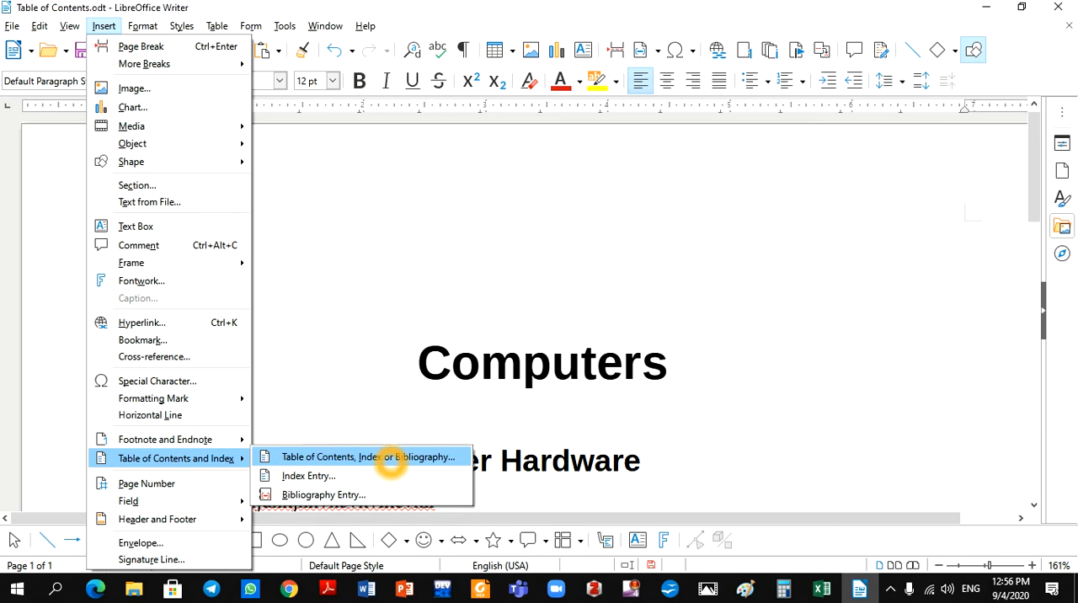
pyautogui.click(390, 458)
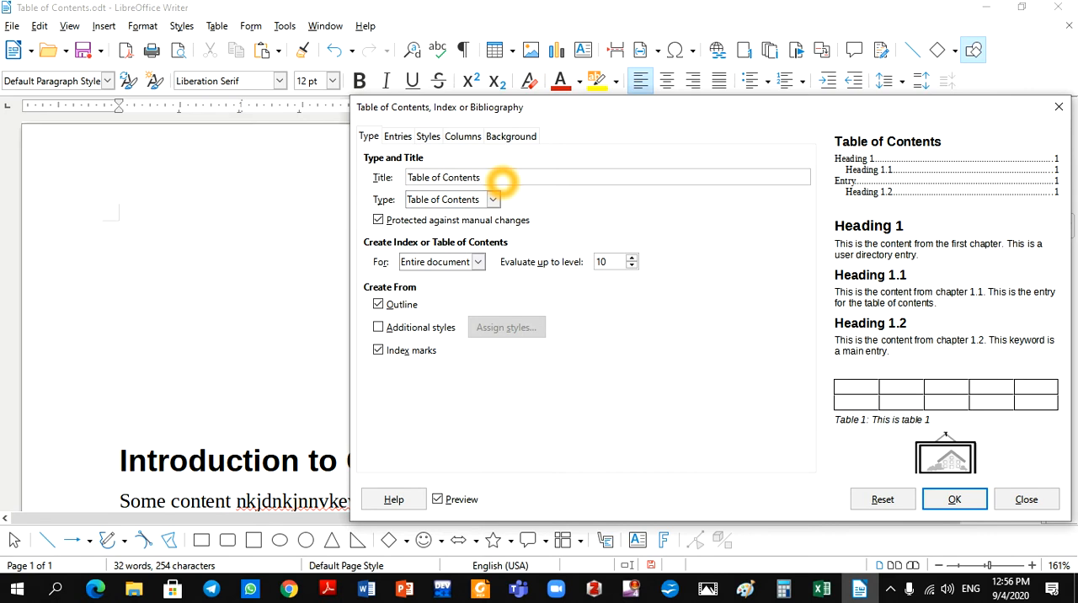
pyautogui.click(492, 199)
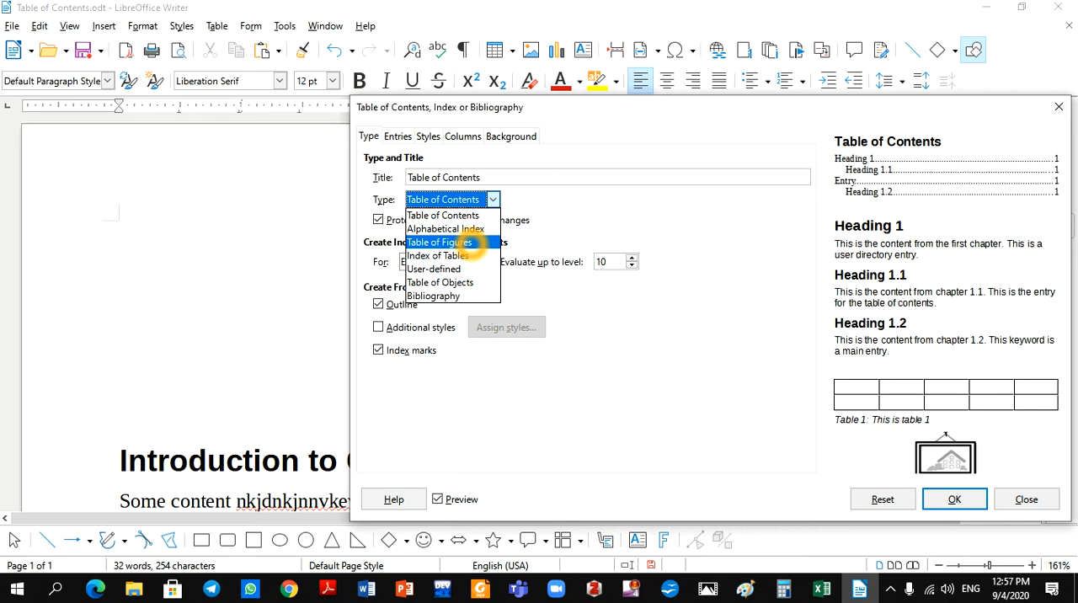
pyautogui.click(472, 215)
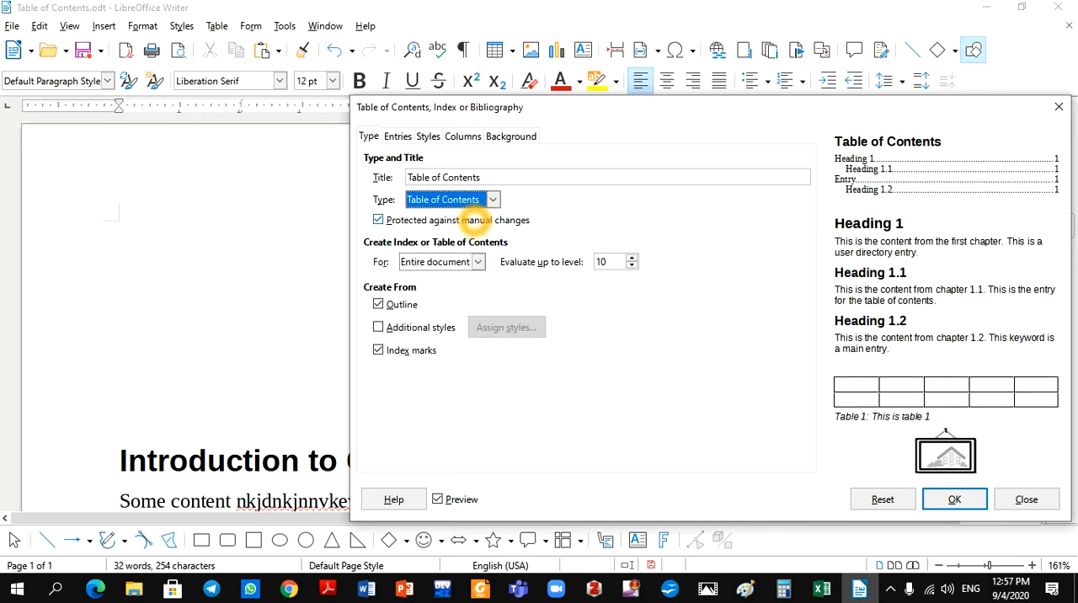
# Set the table of contents title to "Computers" and create it for the entire document.
pyautogui.moveTo(481, 177); pyautogui.dragTo(372, 183)
pyautogui.write('Cpmputer')
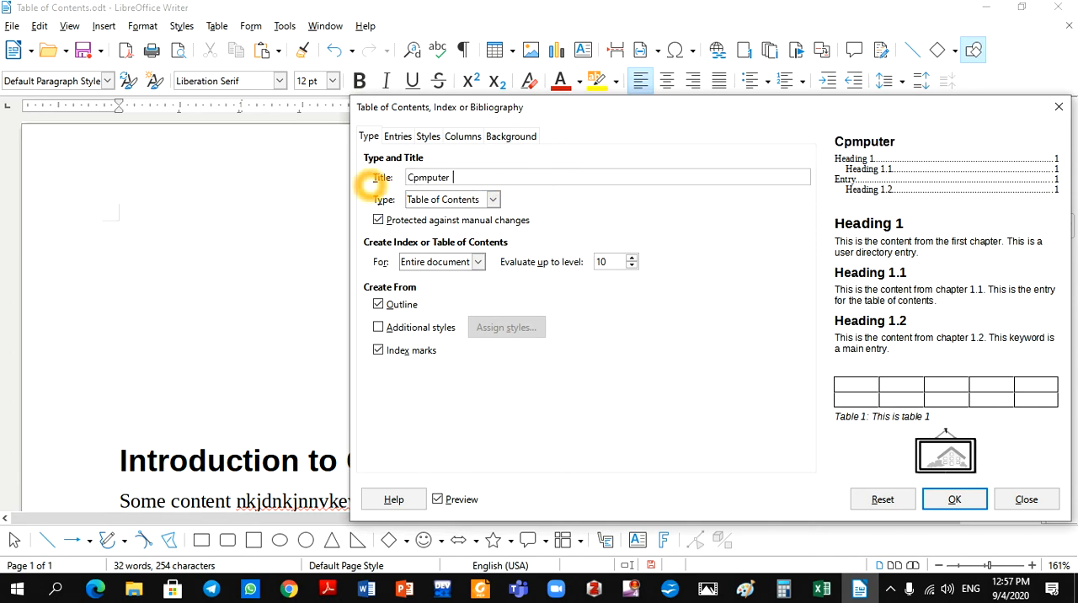
pyautogui.press('BackSpace')
pyautogui.write('s')
pyautogui.press('Left')
pyautogui.press('Left')
pyautogui.press('Left')
pyautogui.press('Left')
pyautogui.press('Left')
pyautogui.press('Left')
pyautogui.write('o')
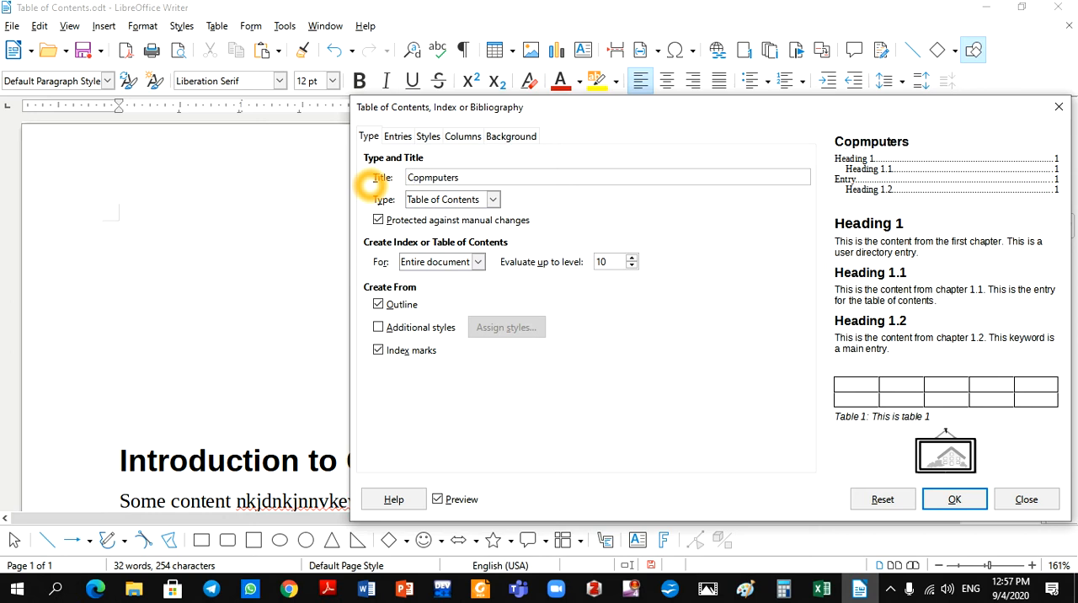
pyautogui.press('Delete')
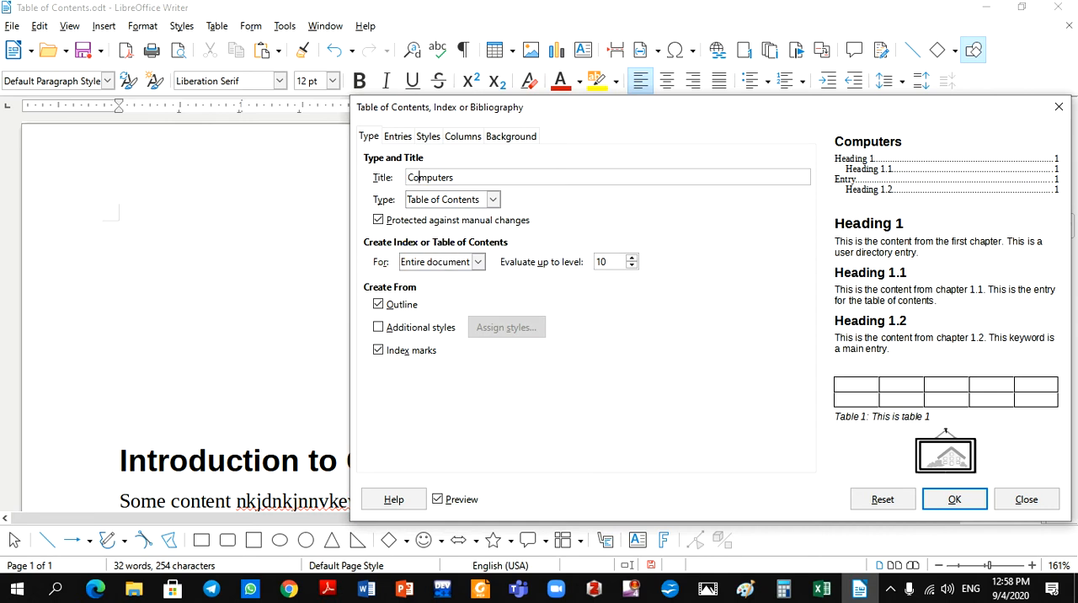
pyautogui.click(477, 262)
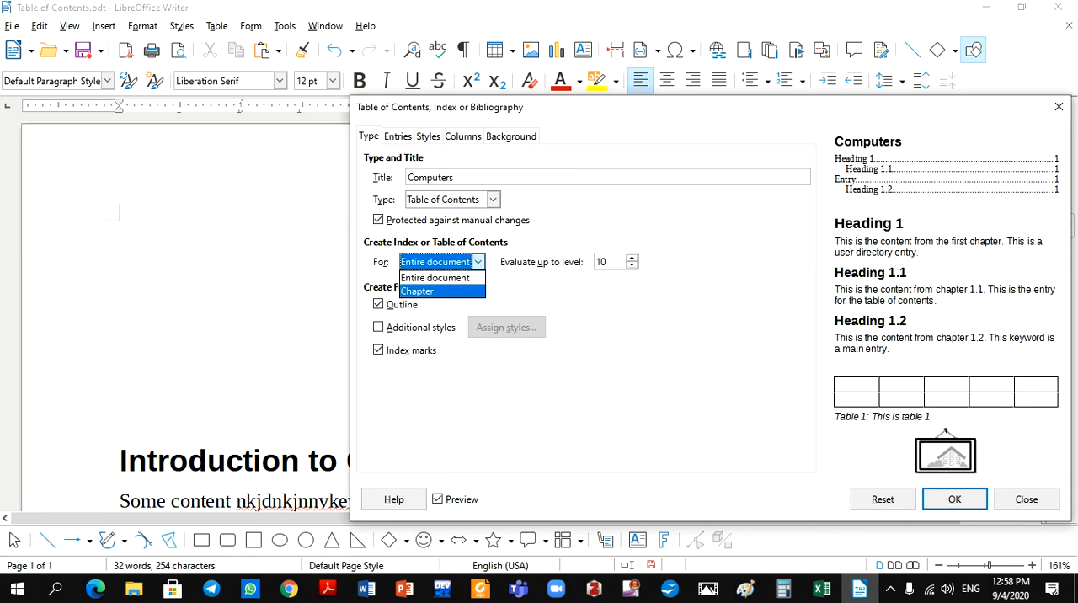
pyautogui.click(462, 280)
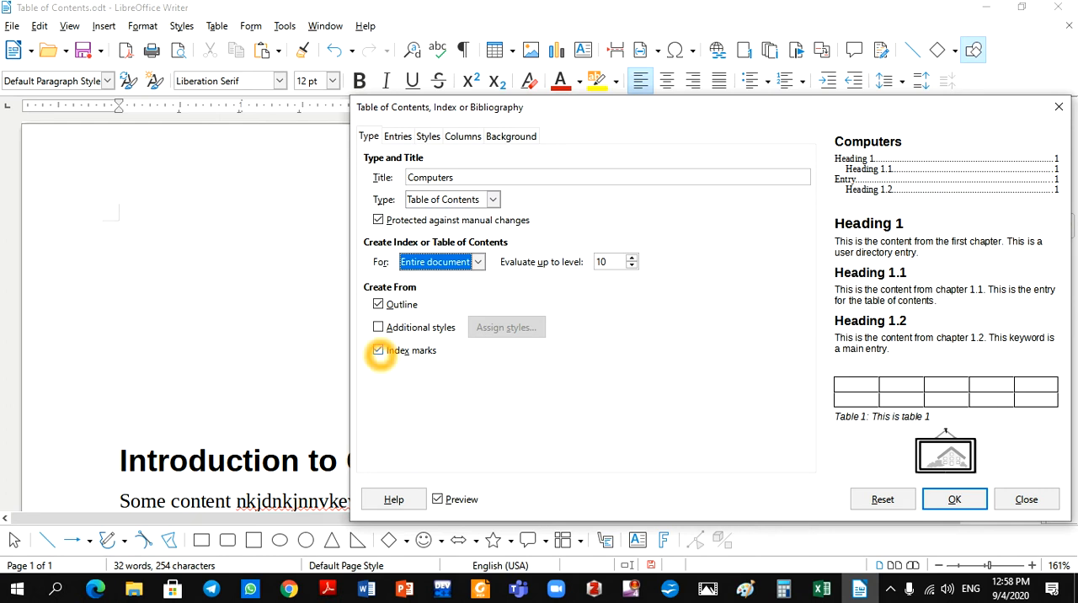
# Insert the table of contents without index marks and compare its entries with the "Introduction to Computer Hardware" heading.
pyautogui.click(379, 350)
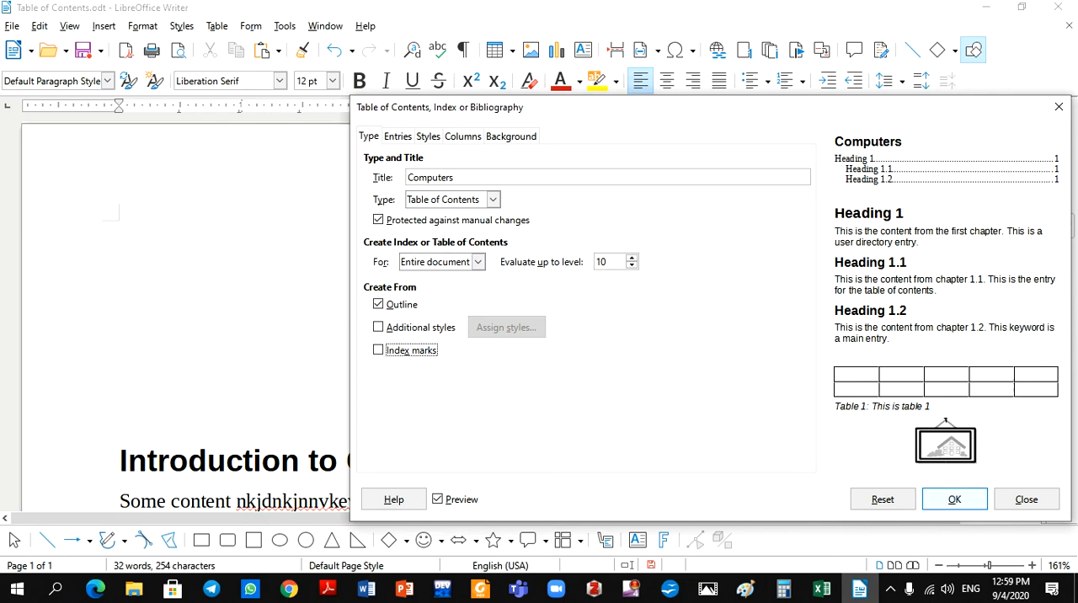
pyautogui.click(954, 499)
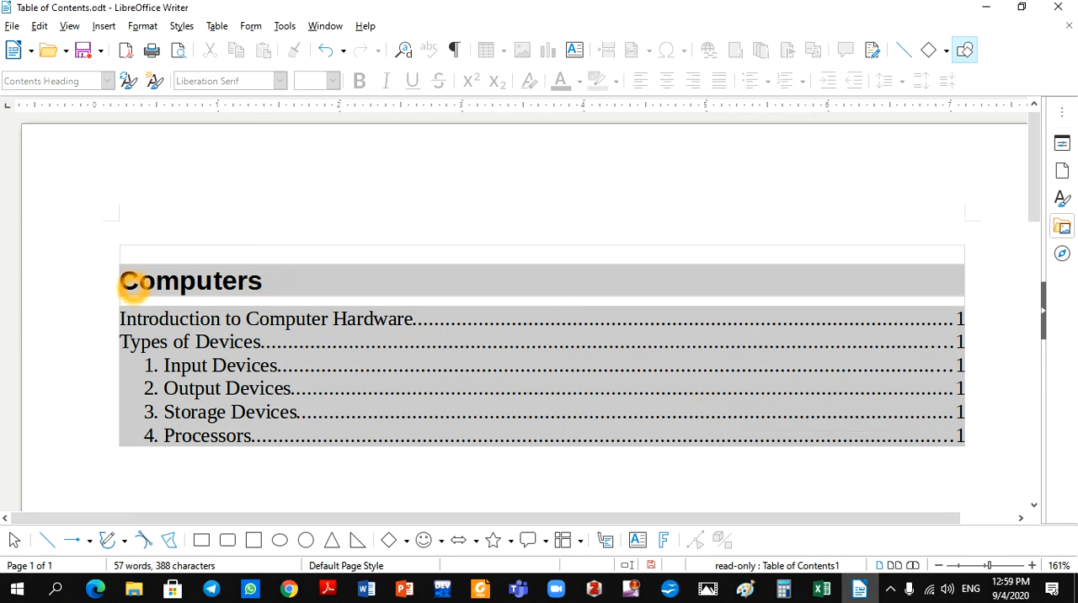
pyautogui.click(126, 318)
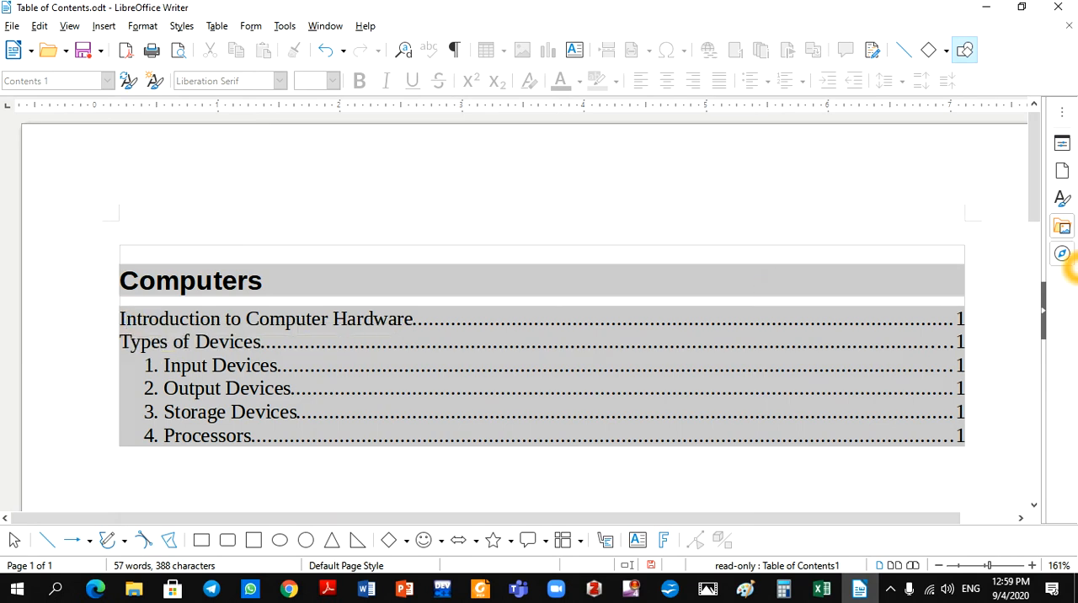
pyautogui.moveTo(1036, 202); pyautogui.dragTo(1039, 308)
pyautogui.moveTo(649, 288); pyautogui.dragTo(120, 289)
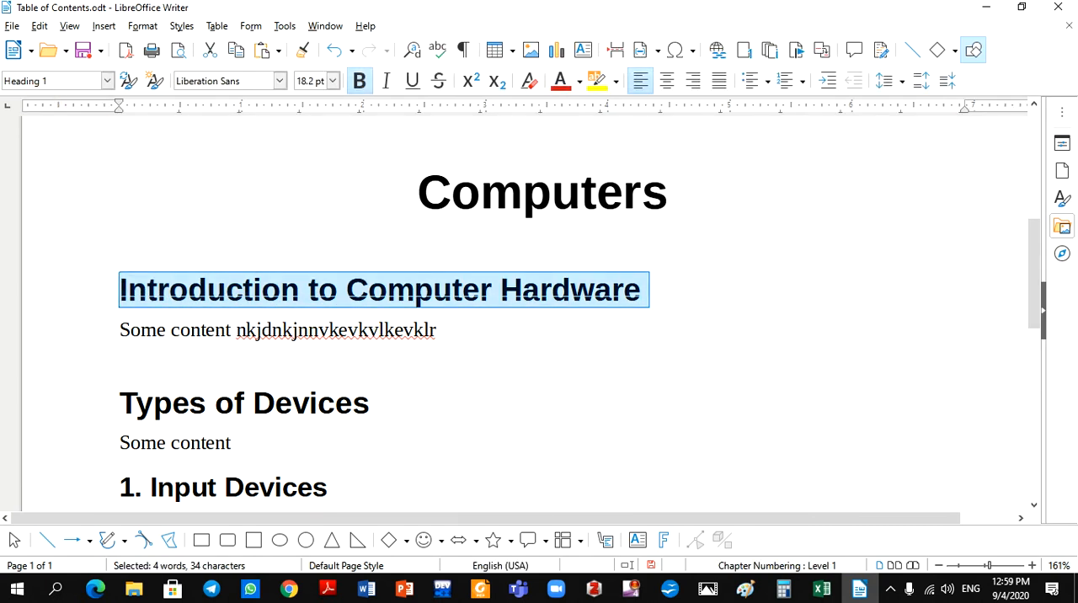
pyautogui.moveTo(1044, 282); pyautogui.dragTo(1044, 208)
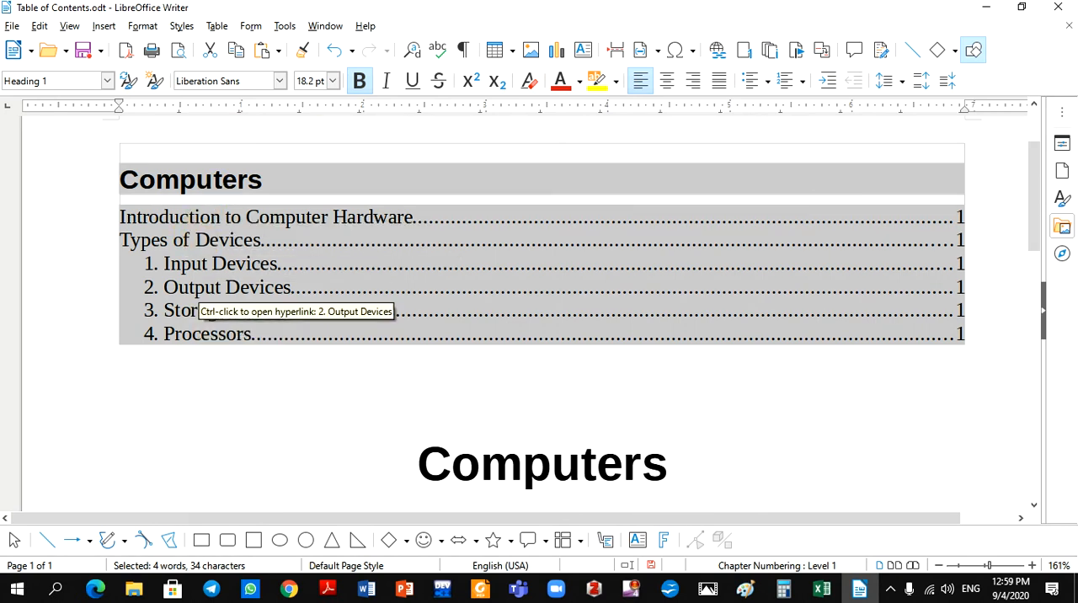
# Insert another table of contents titled "Computers" just before the document title, for the entire document and built from the outline.
pyautogui.click(268, 326)
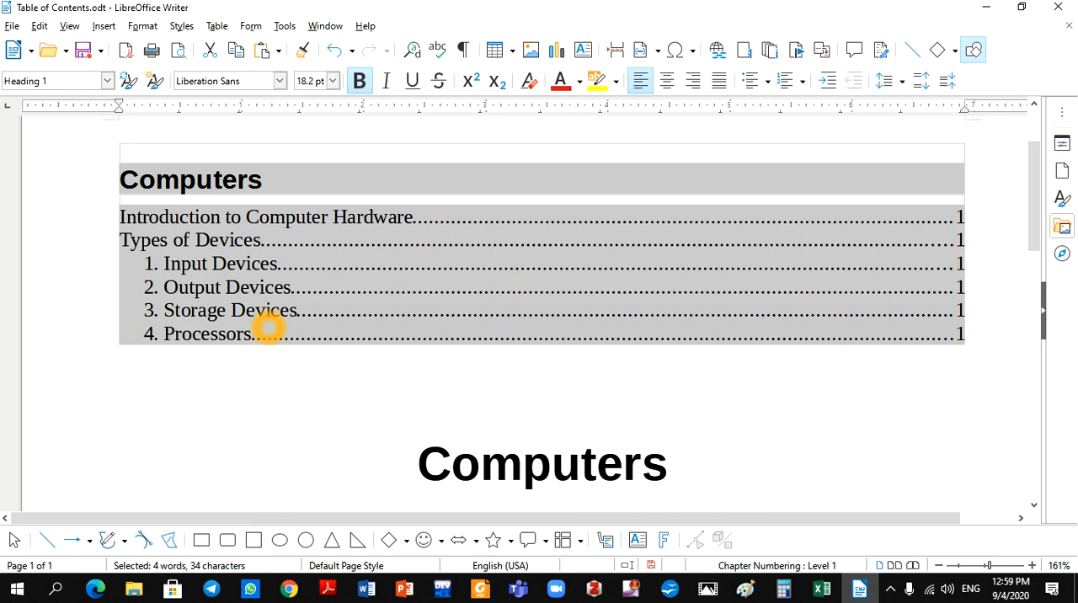
pyautogui.press('Up')
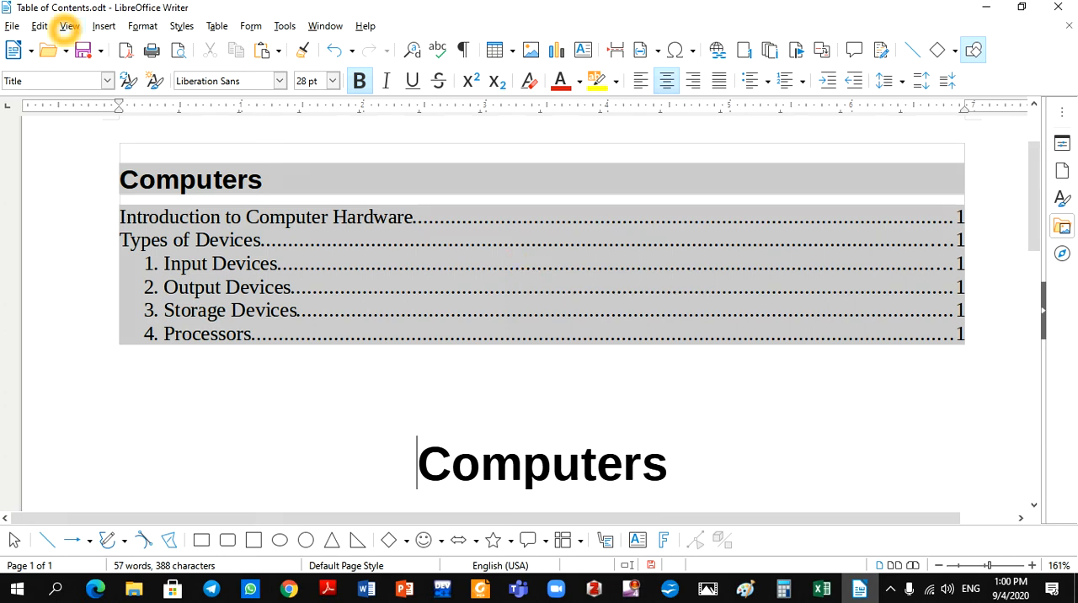
pyautogui.click(104, 26)
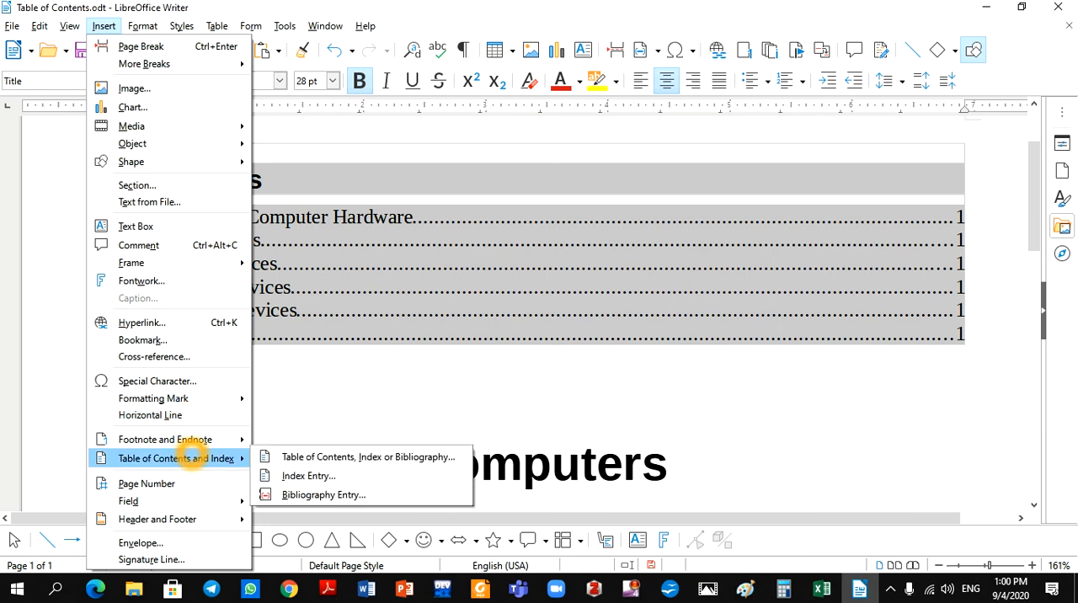
pyautogui.click(308, 457)
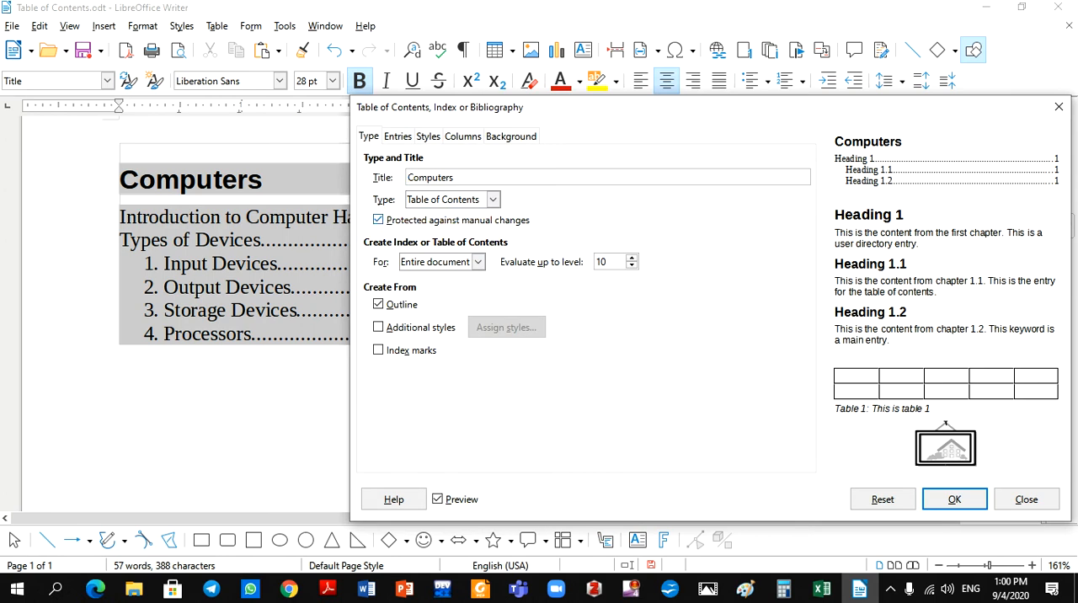
pyautogui.click(954, 500)
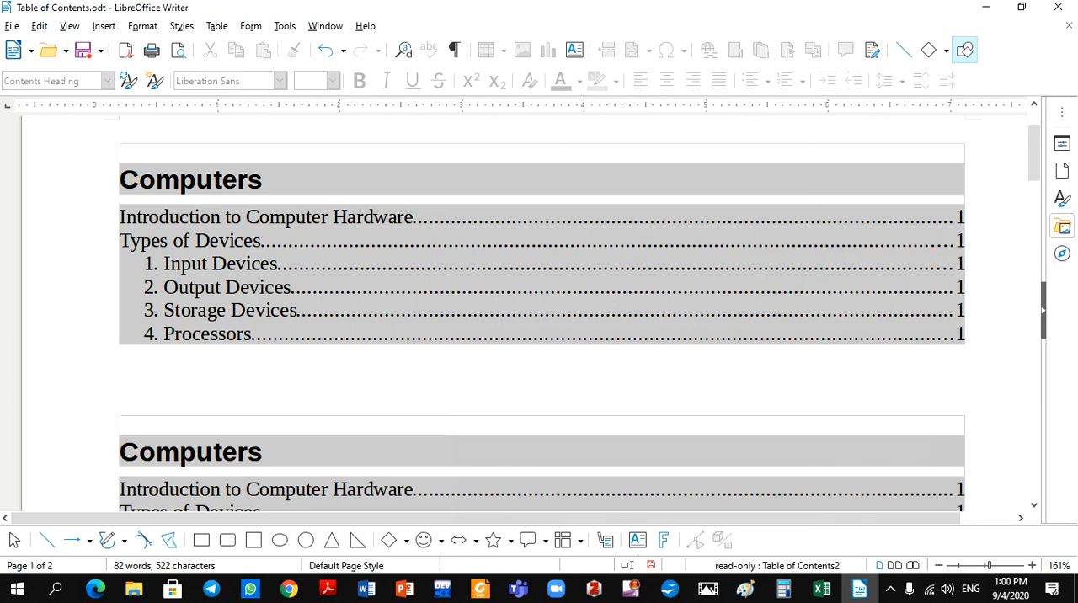
# Try to delete text from the first entry of the upper table of contents, and the whole table as well.
pyautogui.click(398, 217)
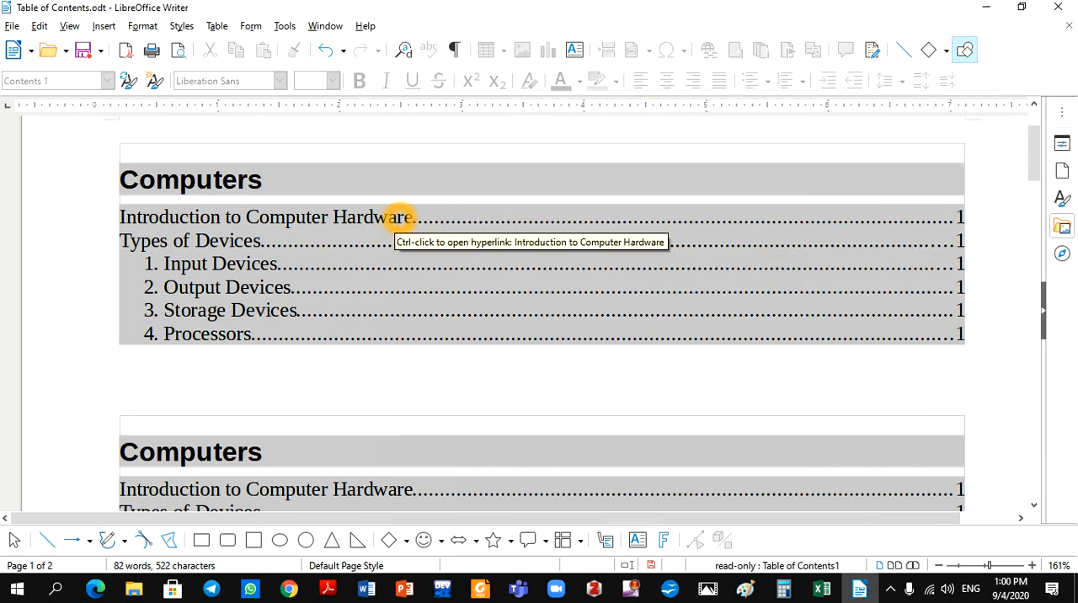
pyautogui.press('BackSpace')
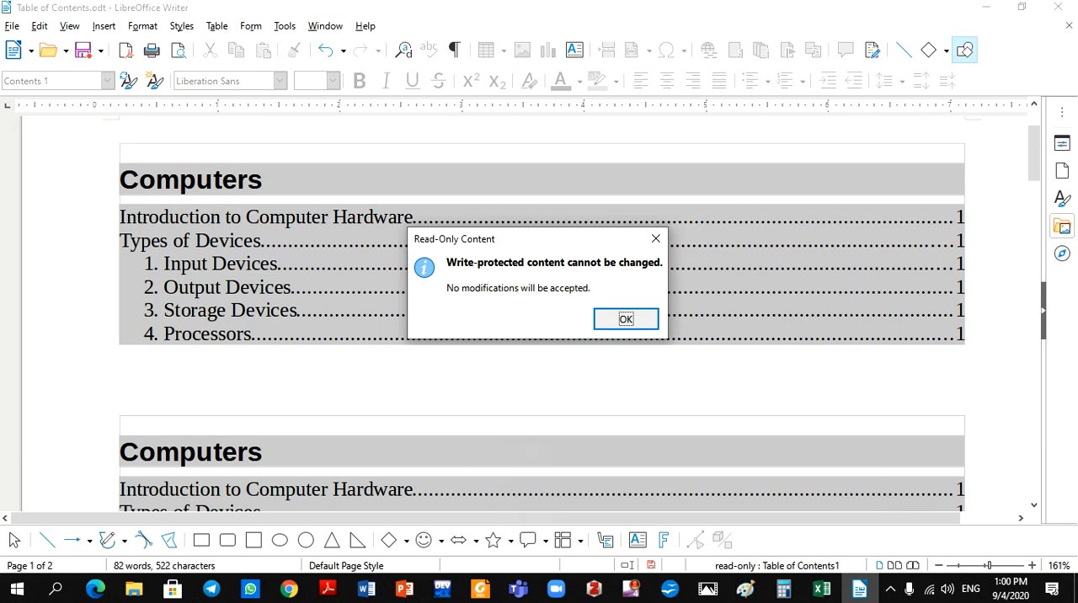
pyautogui.click(624, 320)
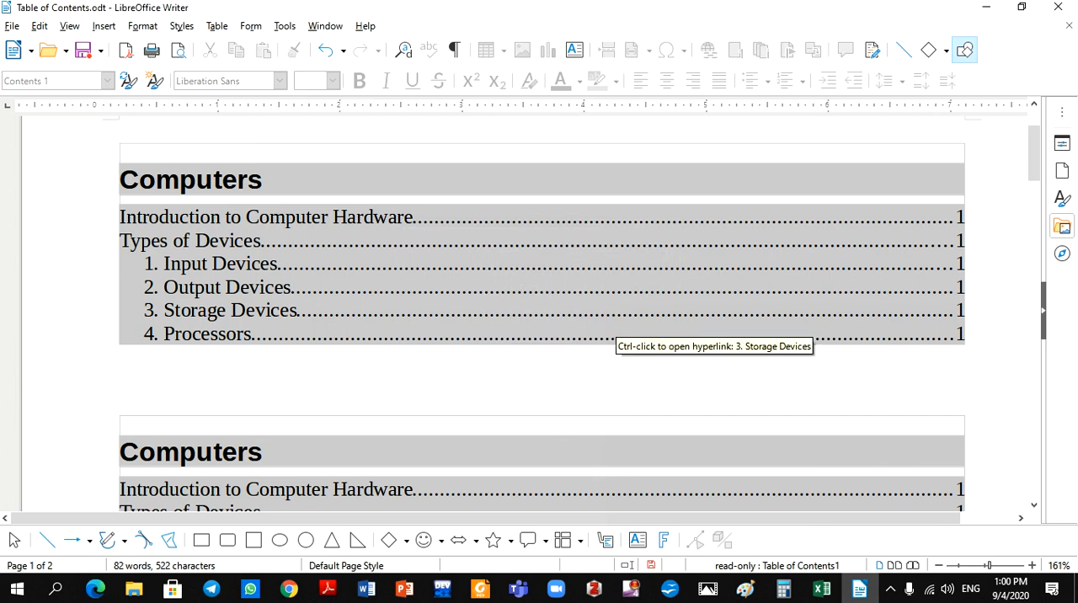
pyautogui.moveTo(991, 353); pyautogui.dragTo(86, 181)
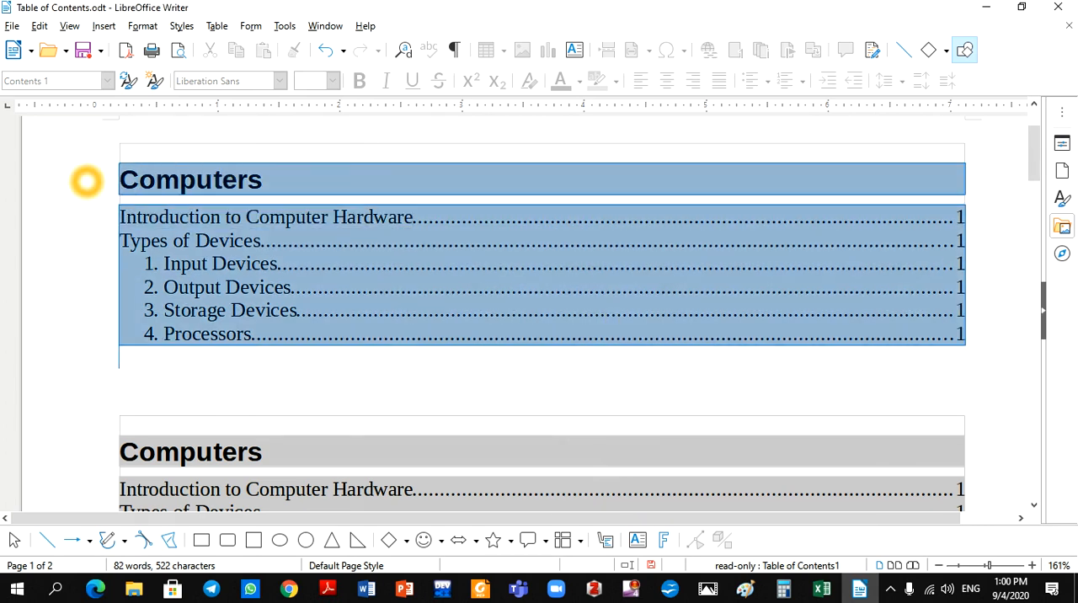
pyautogui.press('Delete')
pyautogui.press('Return')
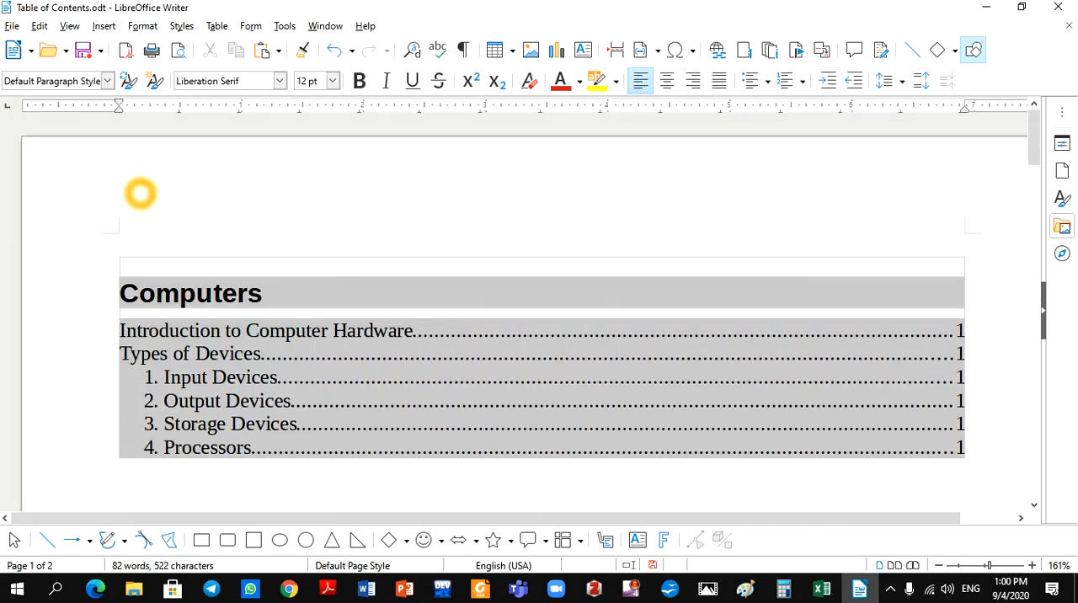
# Check the level 1 entry structure for a new table of contents titled "Computers" and insert it at the top of the document.
pyautogui.click(104, 26)
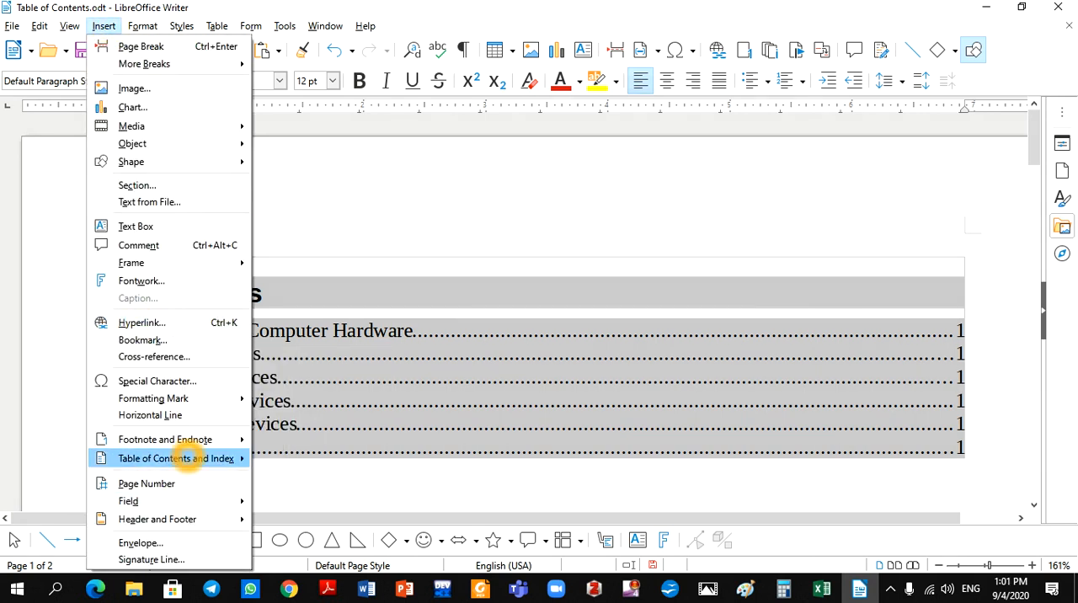
pyautogui.moveTo(188, 458)
pyautogui.click(308, 458)
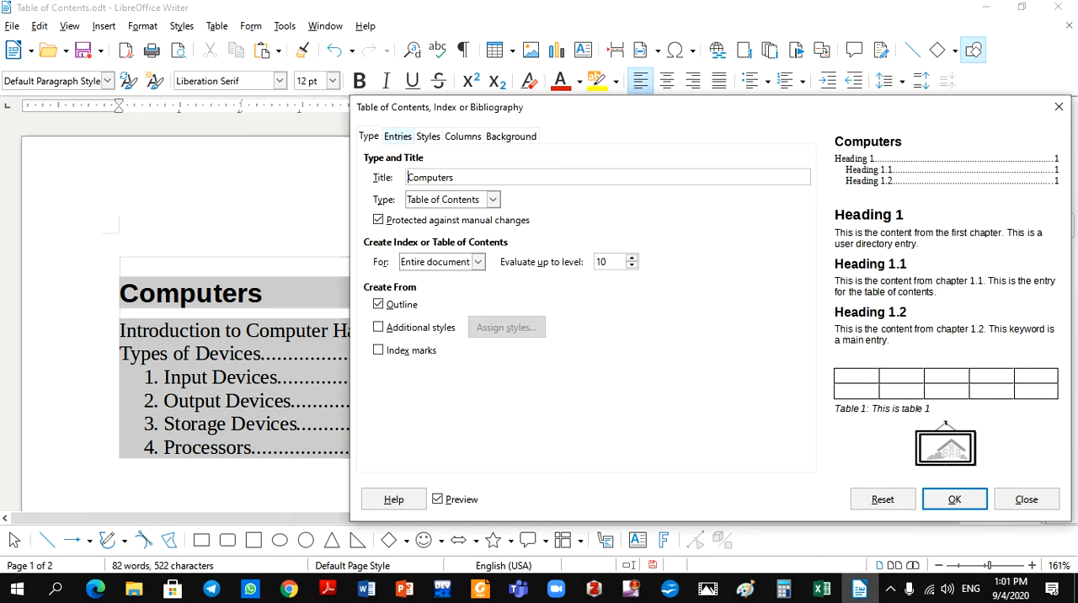
pyautogui.click(397, 138)
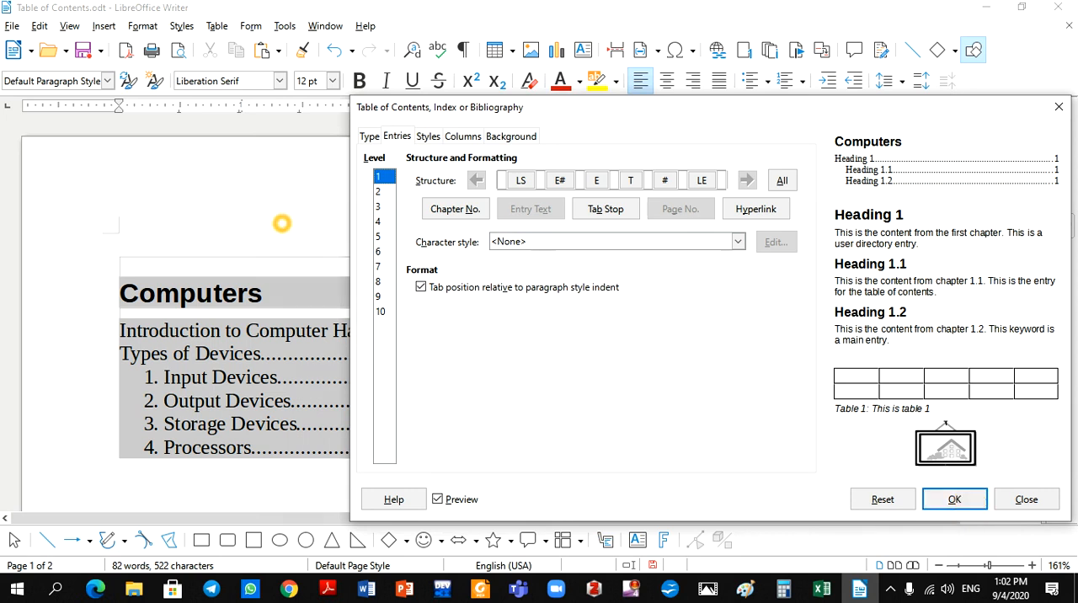
pyautogui.click(954, 499)
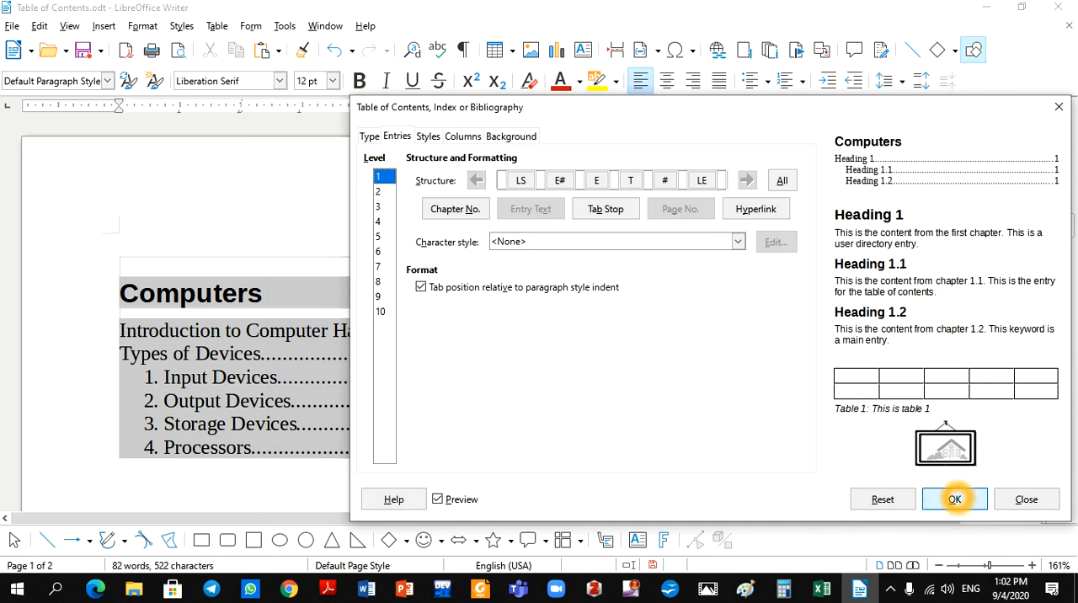
# Select "Computer" in the first contents entry, reopen the table of contents settings and give the level 1 link start (LS) the Index Link character style.
pyautogui.click(193, 330)
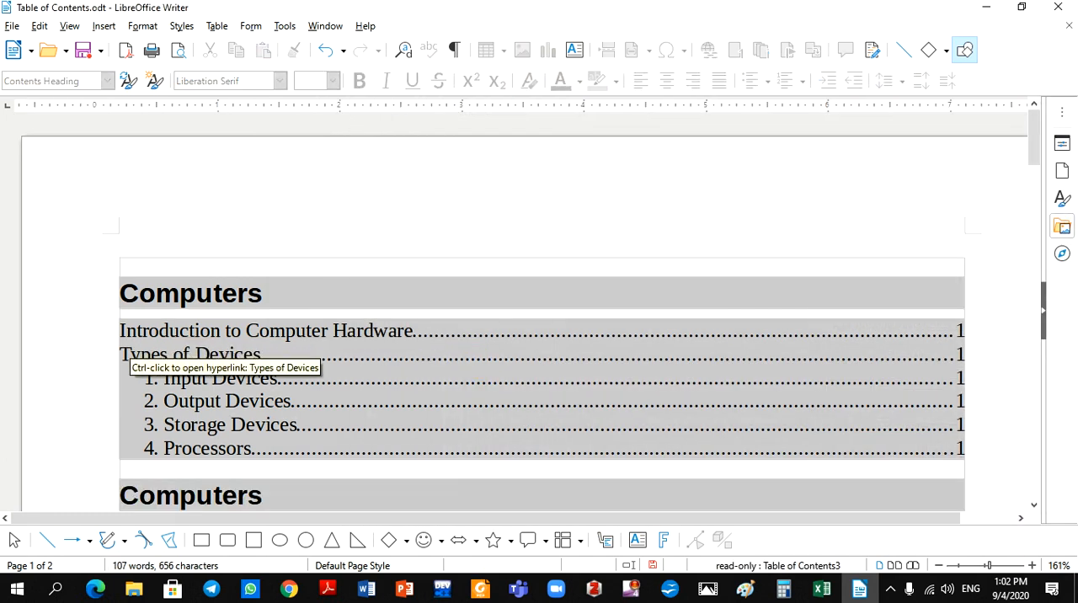
pyautogui.click(123, 336)
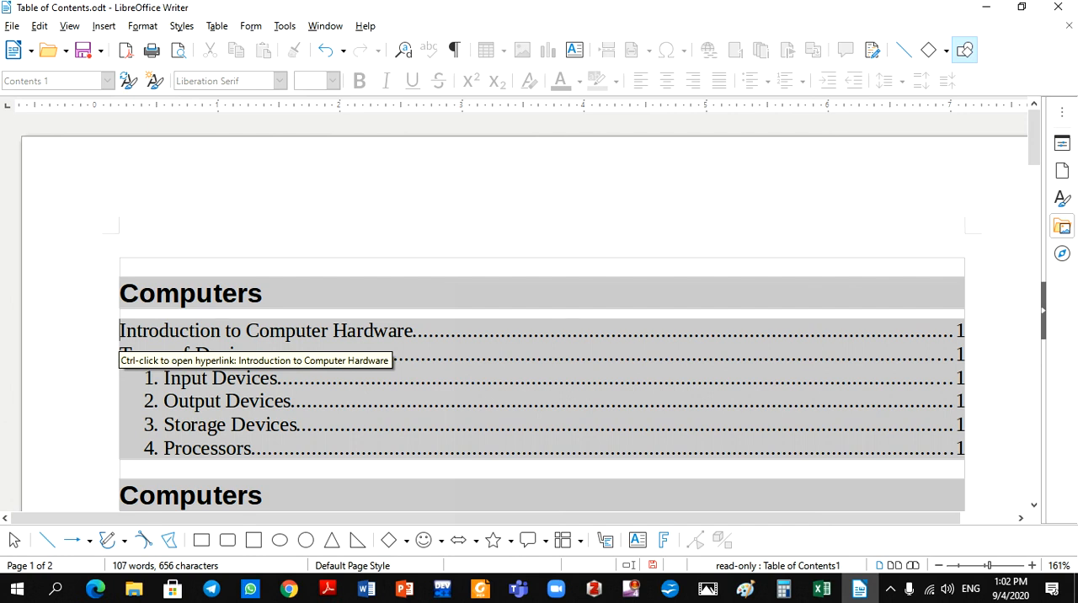
pyautogui.click(509, 341)
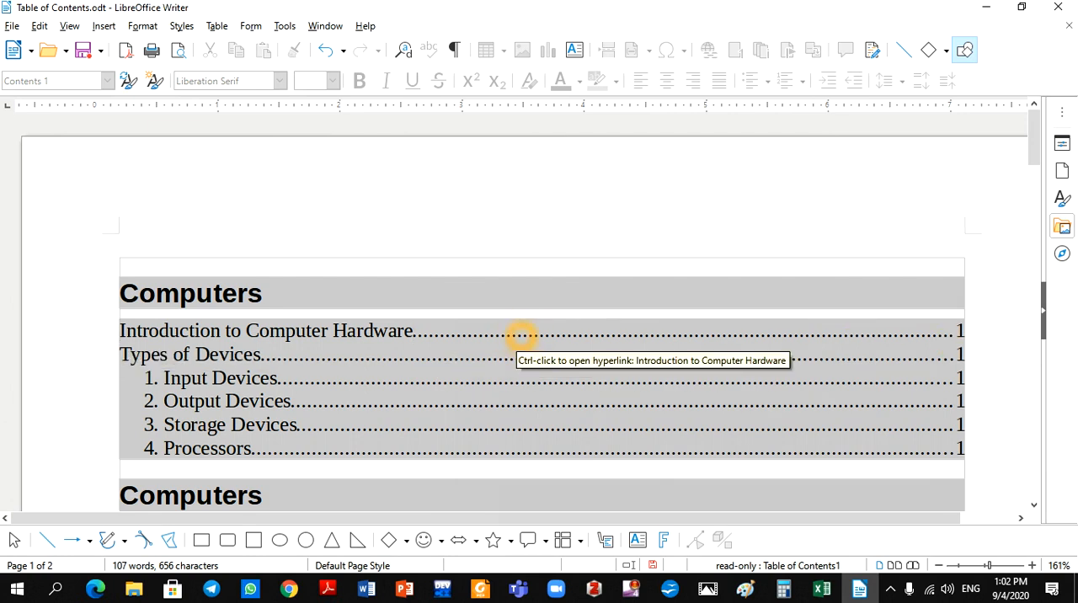
pyautogui.doubleClick(320, 330)
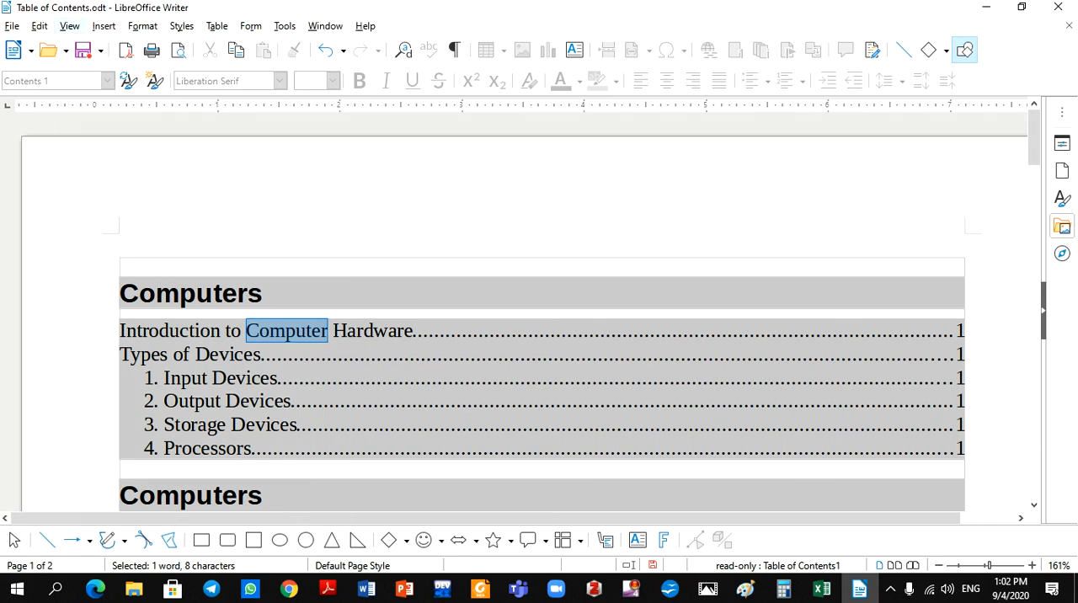
pyautogui.click(104, 25)
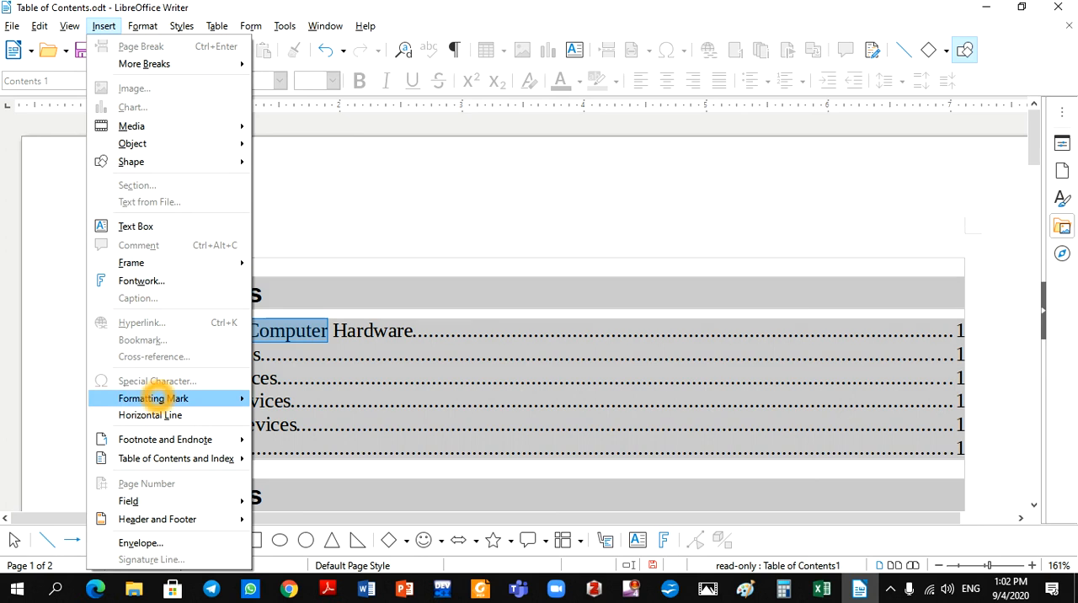
pyautogui.moveTo(198, 462)
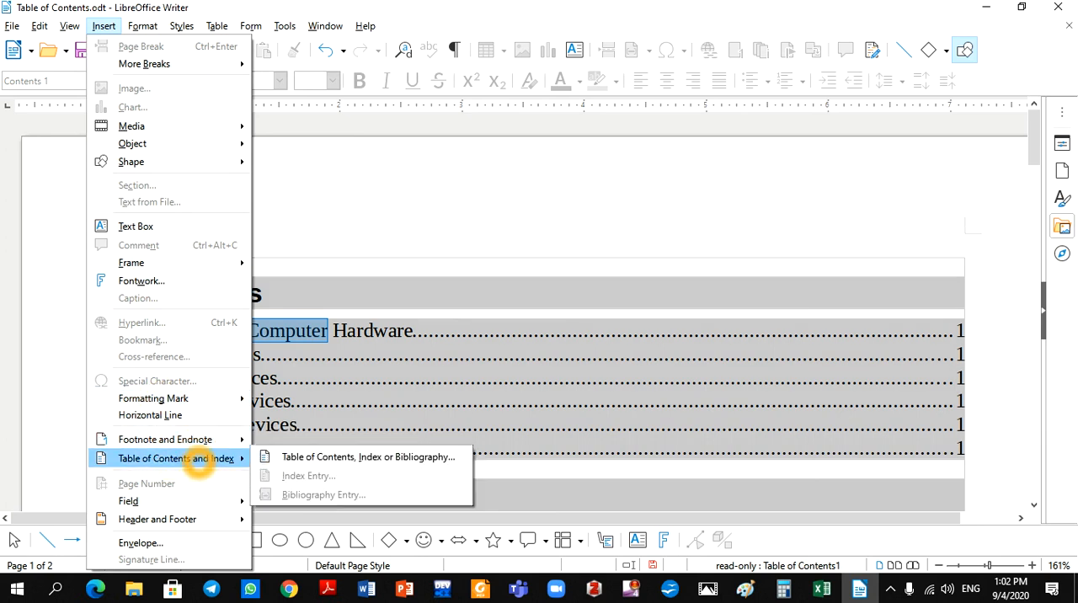
pyautogui.click(314, 457)
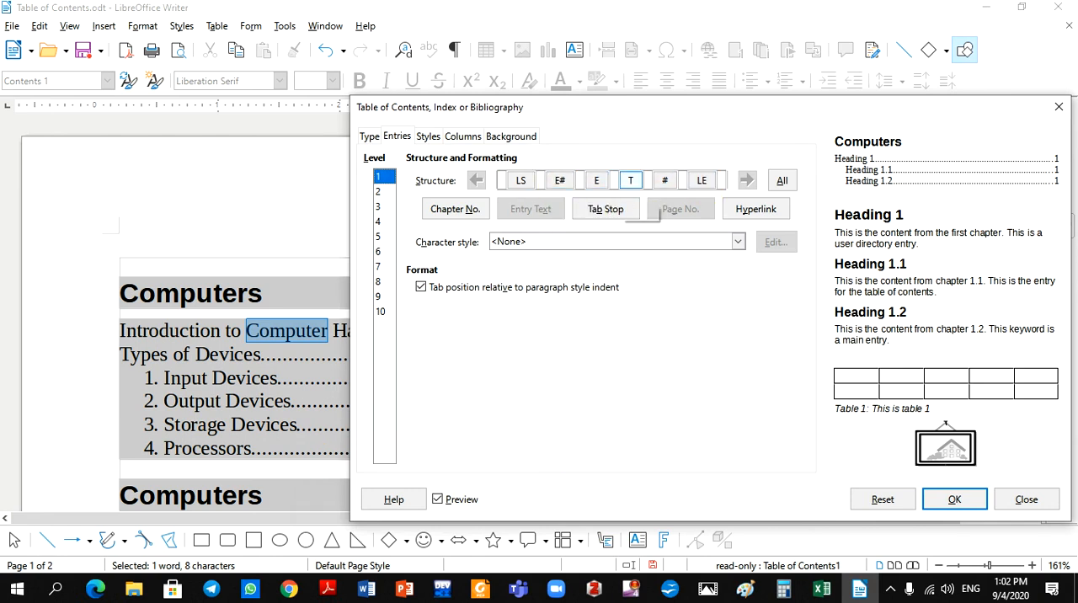
pyautogui.click(702, 180)
pyautogui.click(522, 181)
pyautogui.click(739, 242)
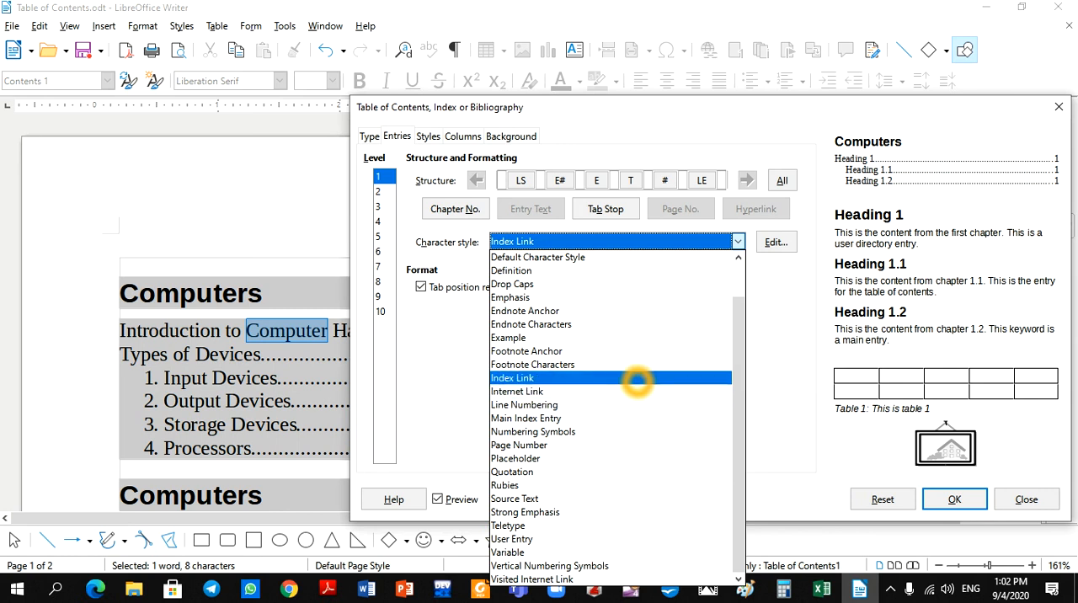
pyautogui.click(638, 378)
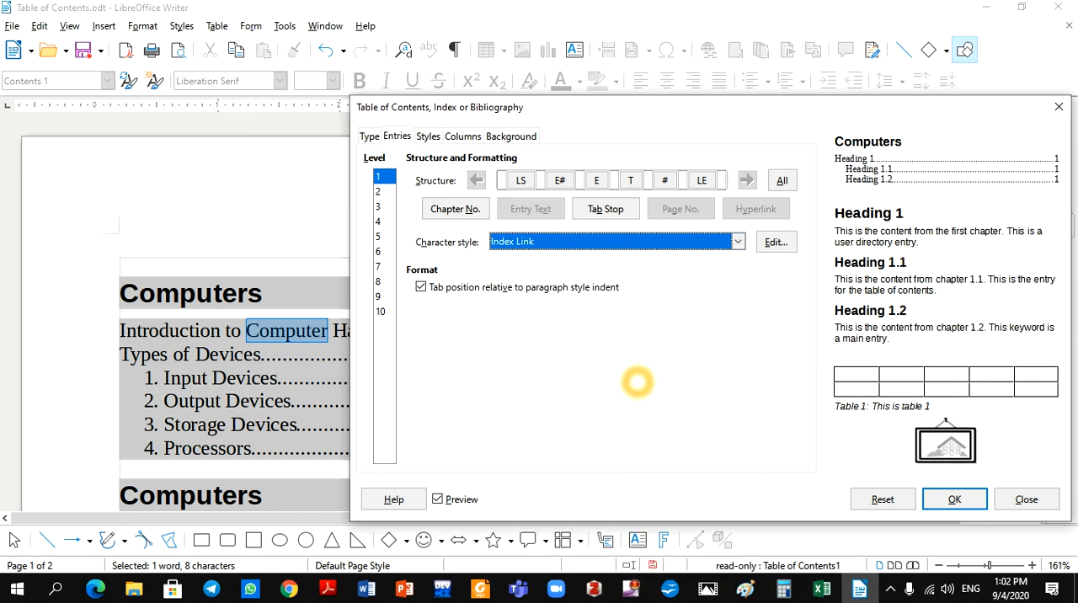